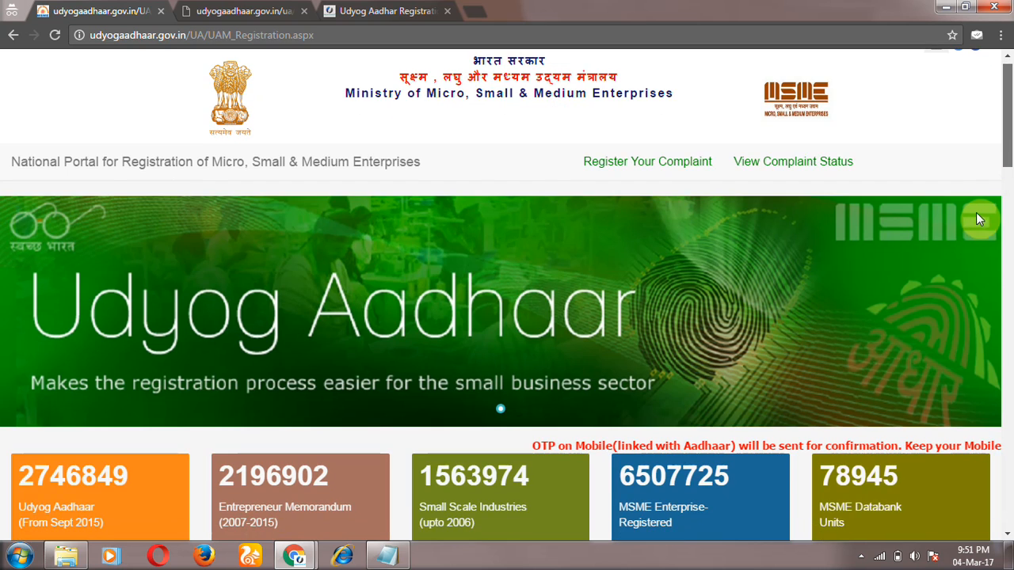
Step: Paste the applicant's Aadhaar number from Notepad into the Aadhaar number field
{"action": "left_click", "coordinate": [435, 286]}
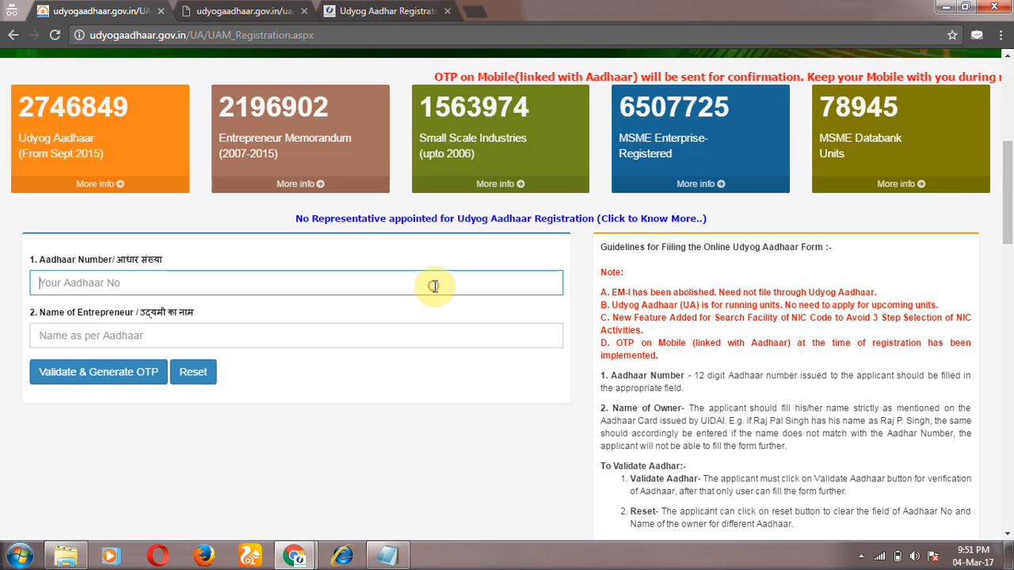
{"action": "left_click", "coordinate": [388, 556]}
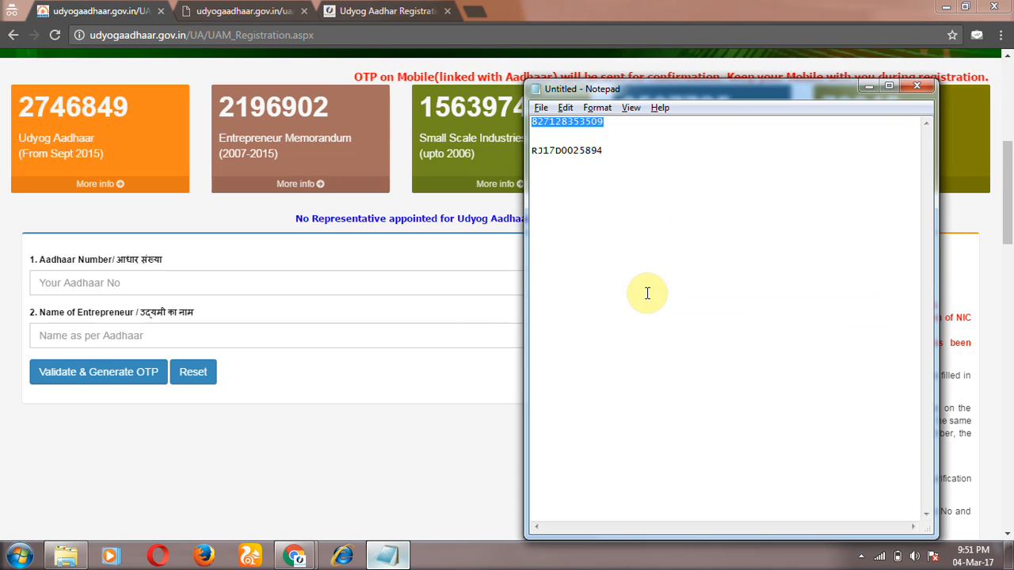
{"action": "key", "text": "alt+Tab"}
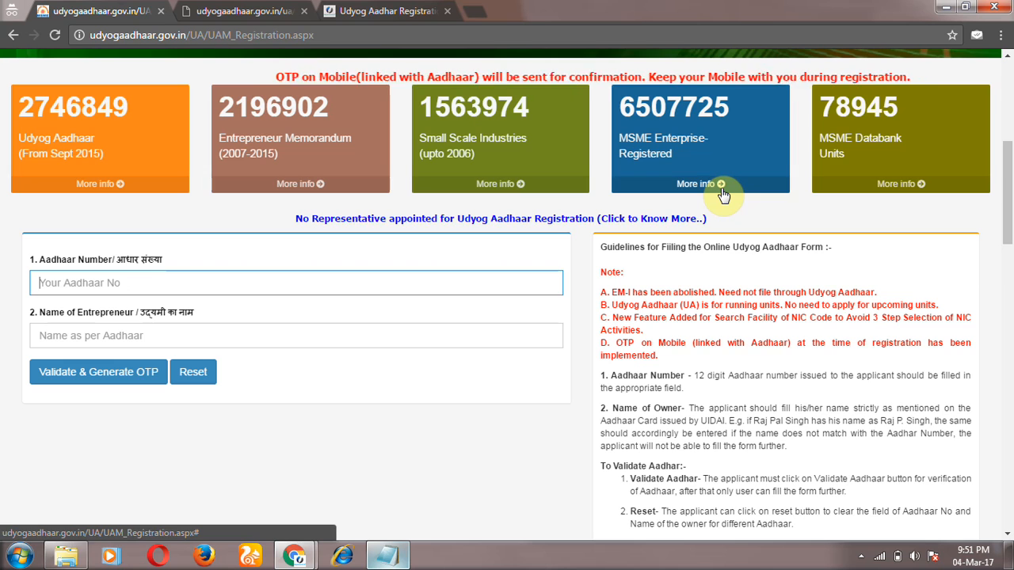
{"action": "key", "text": "ctrl+v"}
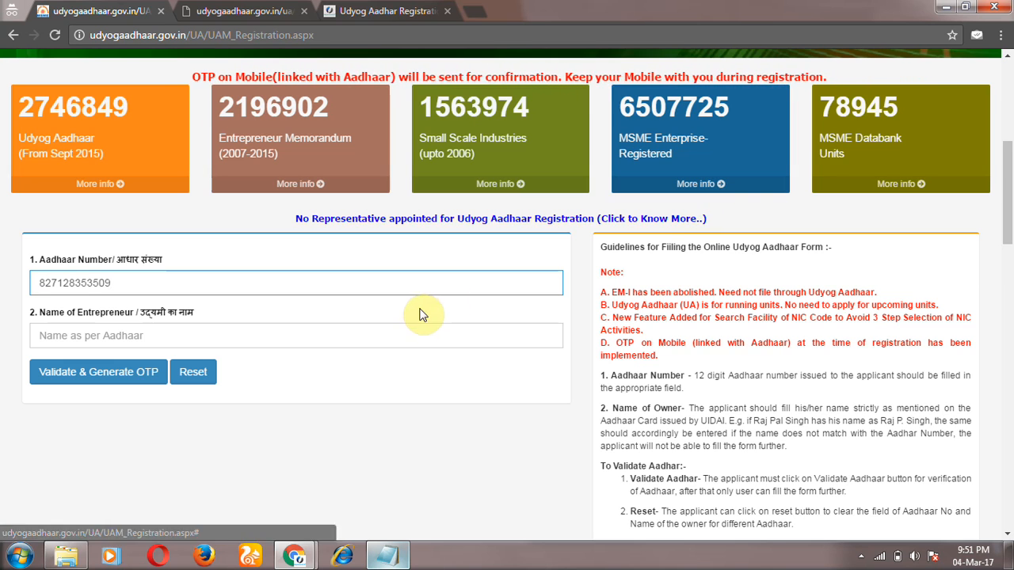
Step: Enter the entrepreneur's name as per Aadhaar and request the OTP with Validate & Generate OTP
{"action": "left_click", "coordinate": [428, 339]}
{"action": "key", "text": "alt+Tab"}
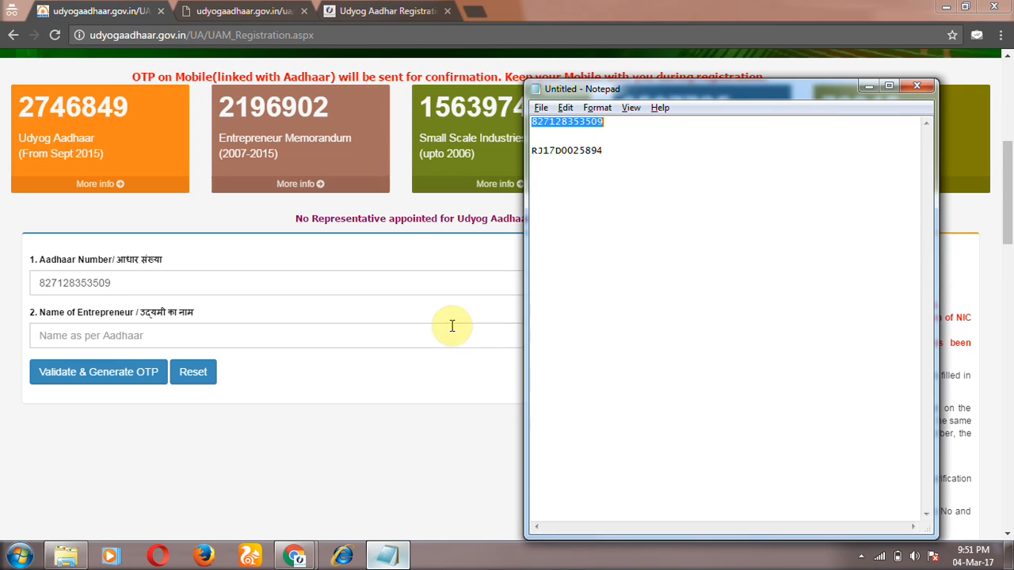
{"action": "left_click", "coordinate": [668, 150]}
{"action": "key", "text": "shift+Home"}
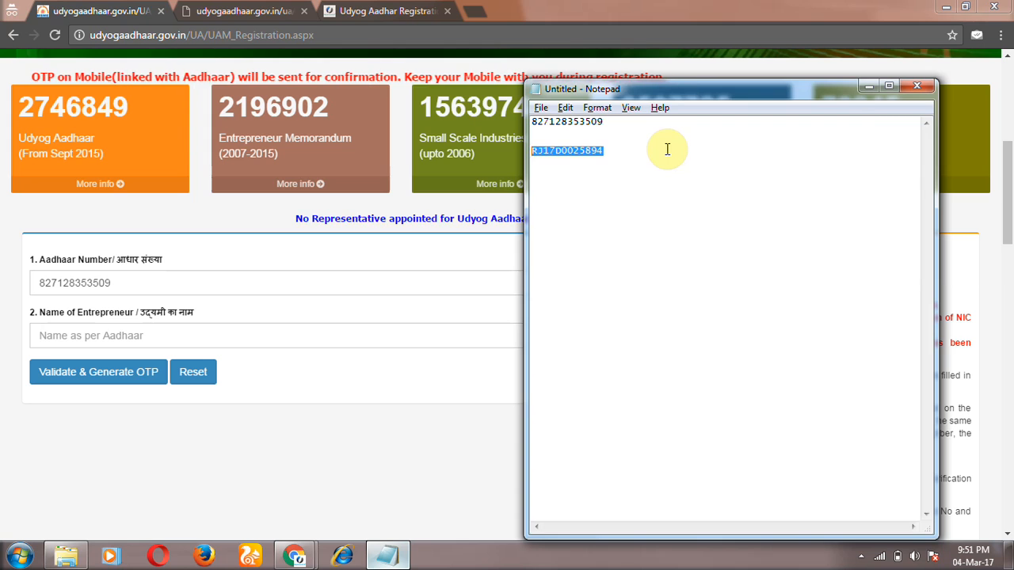
{"action": "key", "text": "alt+Tab"}
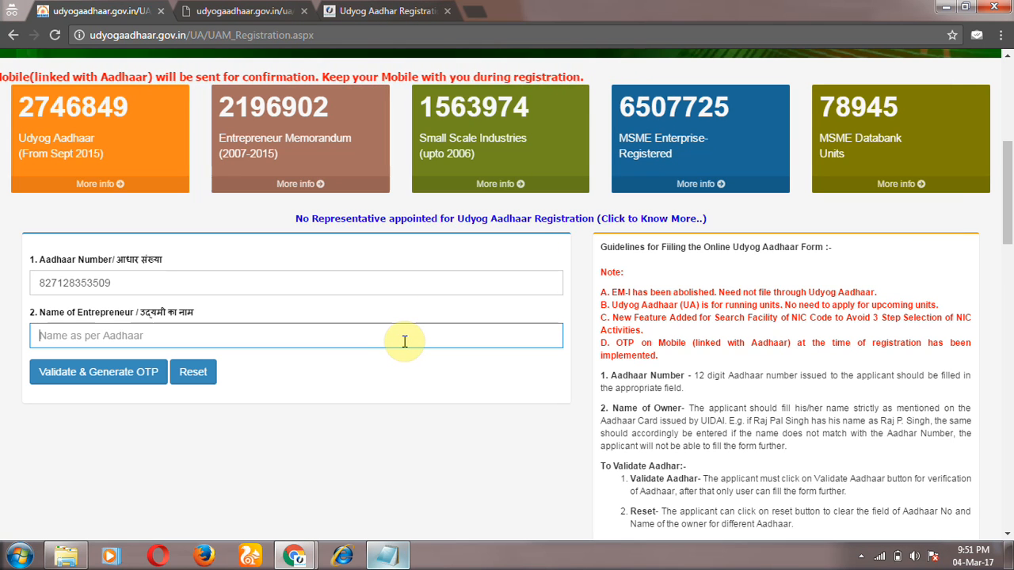
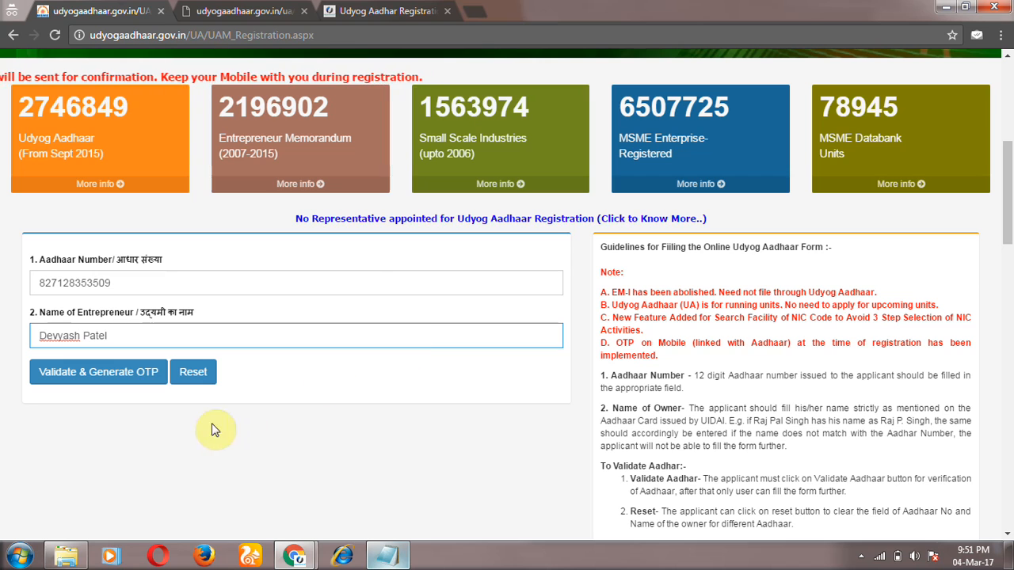
{"action": "left_click", "coordinate": [146, 384]}
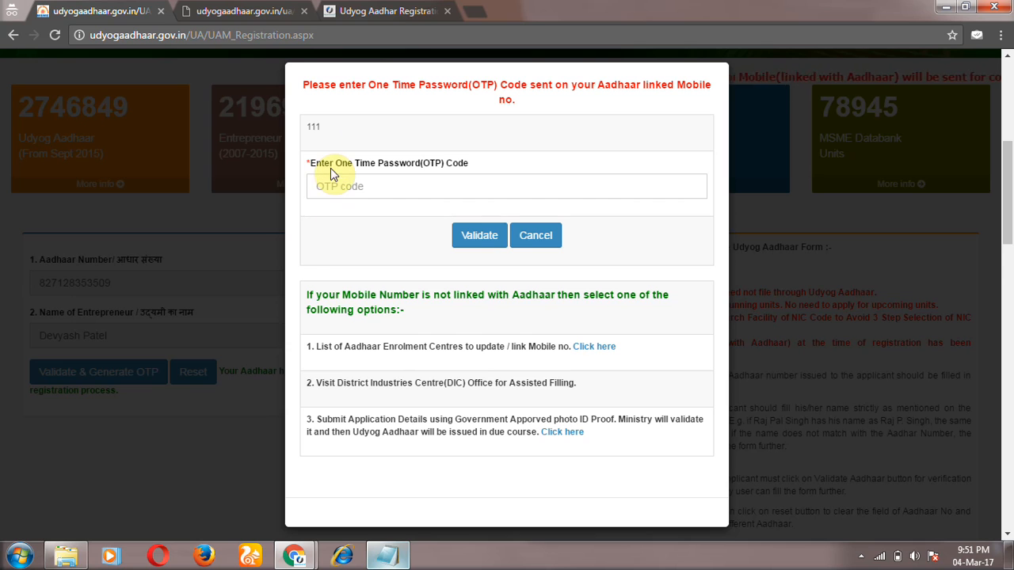
Step: In the OTP dialog, choose to submit application details using photo ID proof instead
{"action": "left_click_drag", "start_coordinate": [302, 131], "coordinate": [340, 131]}
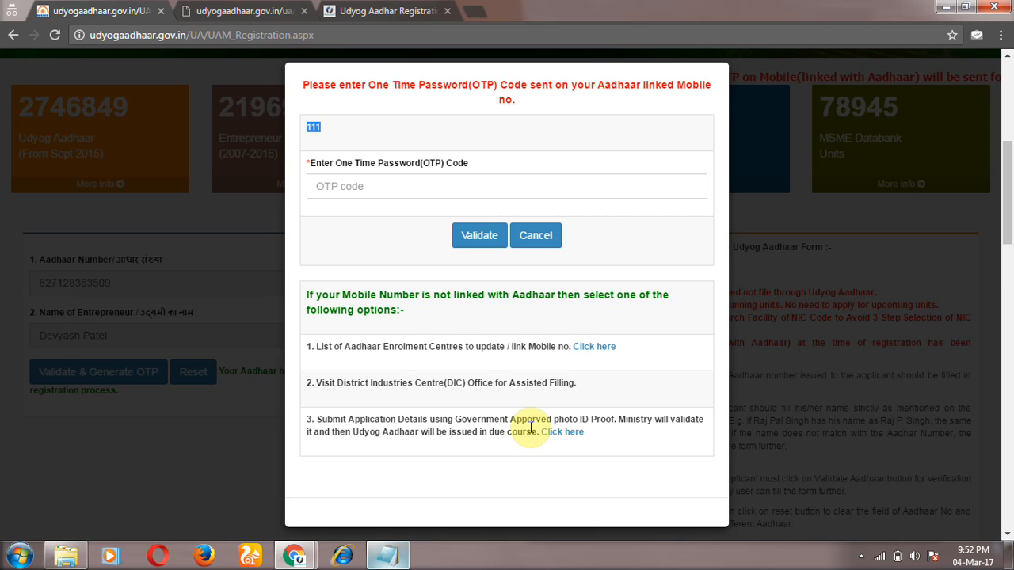
{"action": "left_click", "coordinate": [571, 438]}
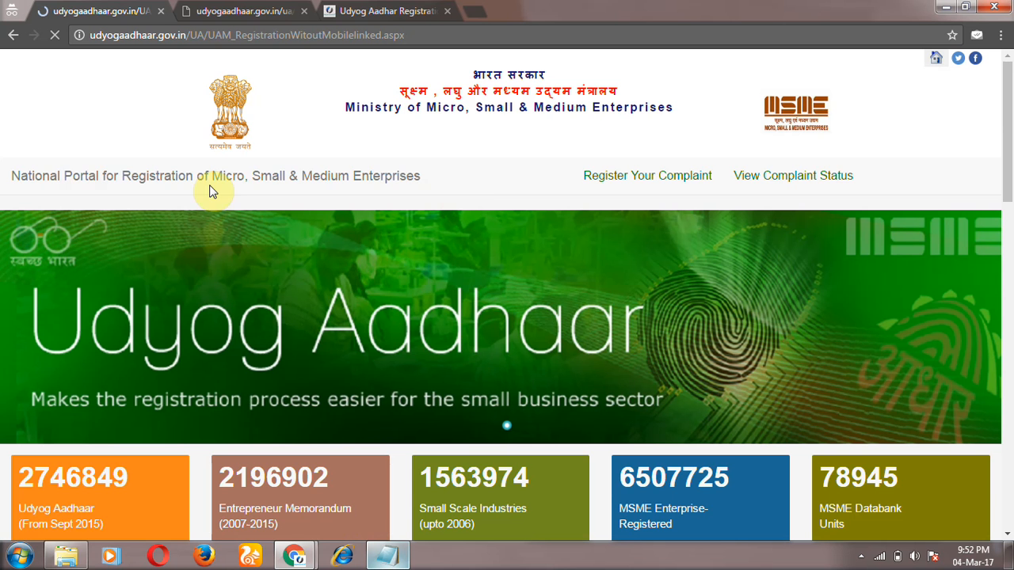
Step: On the registration-without-mobile form, select Male as the gender
{"action": "scroll", "coordinate": [229, 252], "scroll_direction": "down", "scroll_amount": 10}
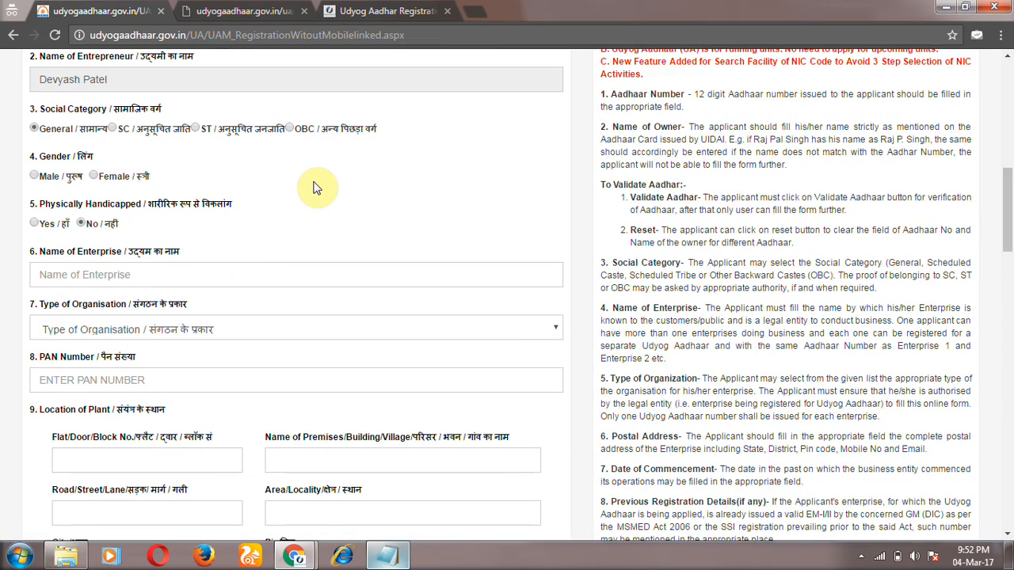
{"action": "scroll", "coordinate": [317, 188], "scroll_direction": "up", "scroll_amount": 2}
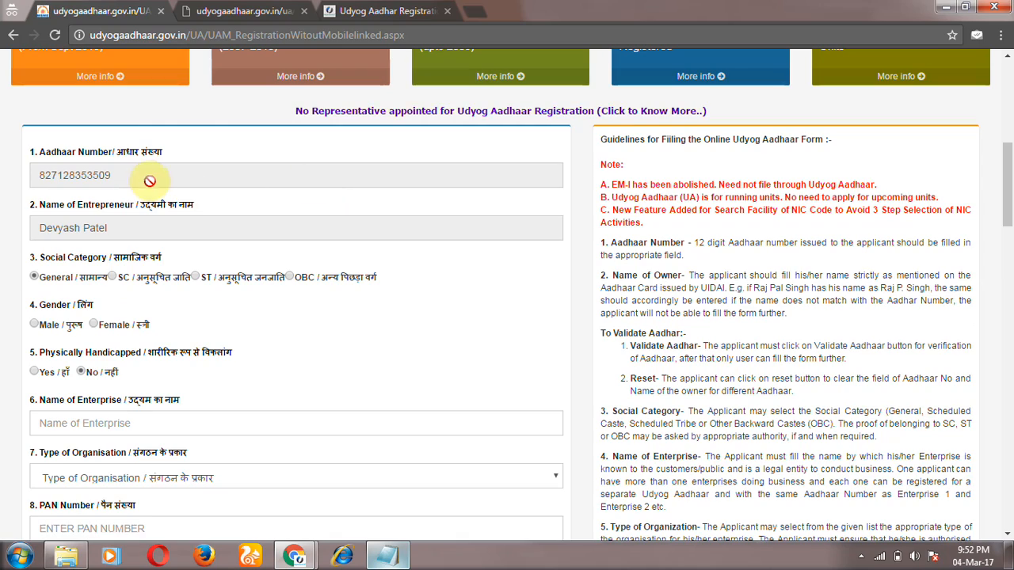
{"action": "scroll", "coordinate": [150, 230], "scroll_direction": "down", "scroll_amount": 1}
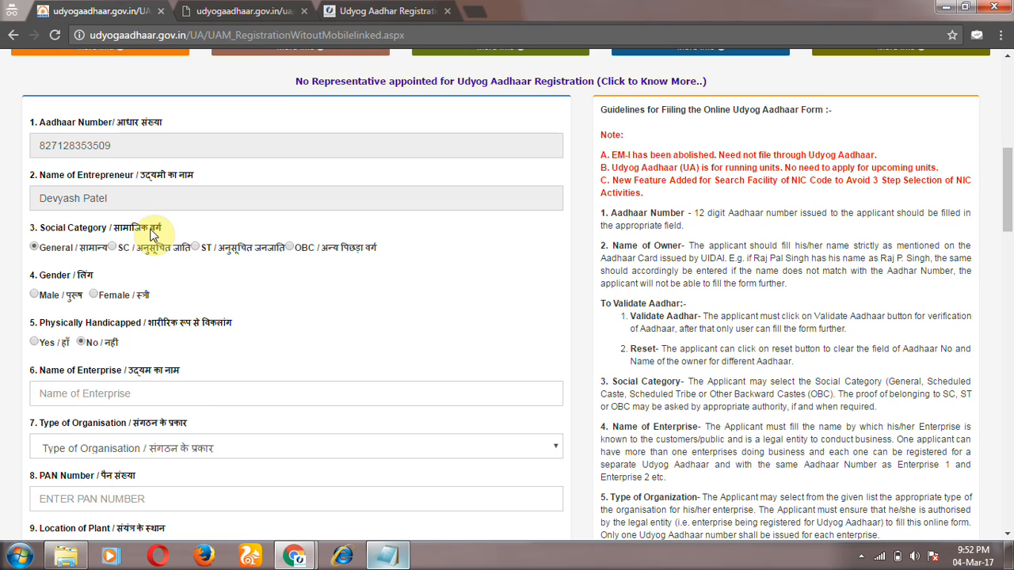
{"action": "scroll", "coordinate": [153, 234], "scroll_direction": "down", "scroll_amount": 1}
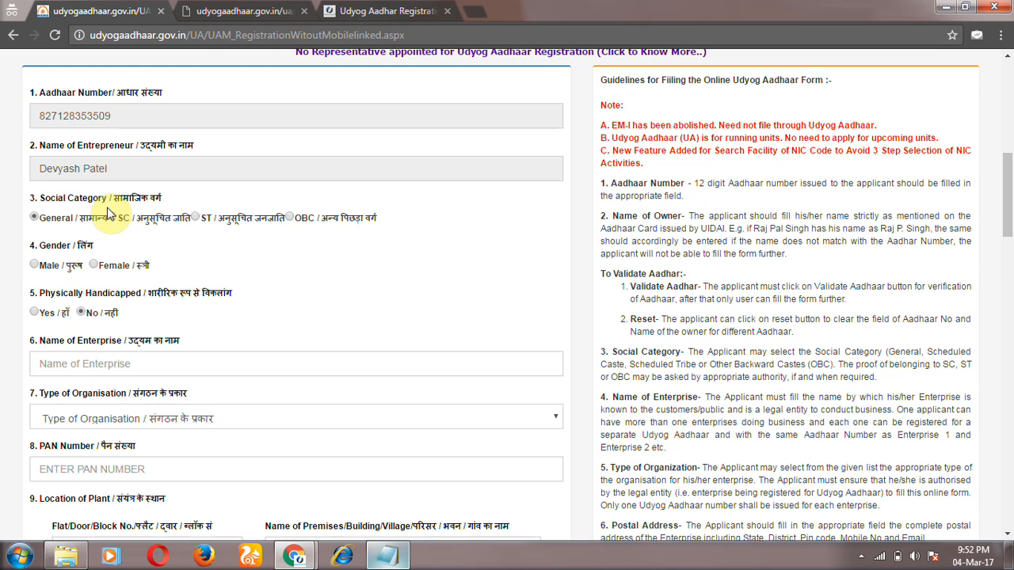
{"action": "left_click", "coordinate": [34, 267]}
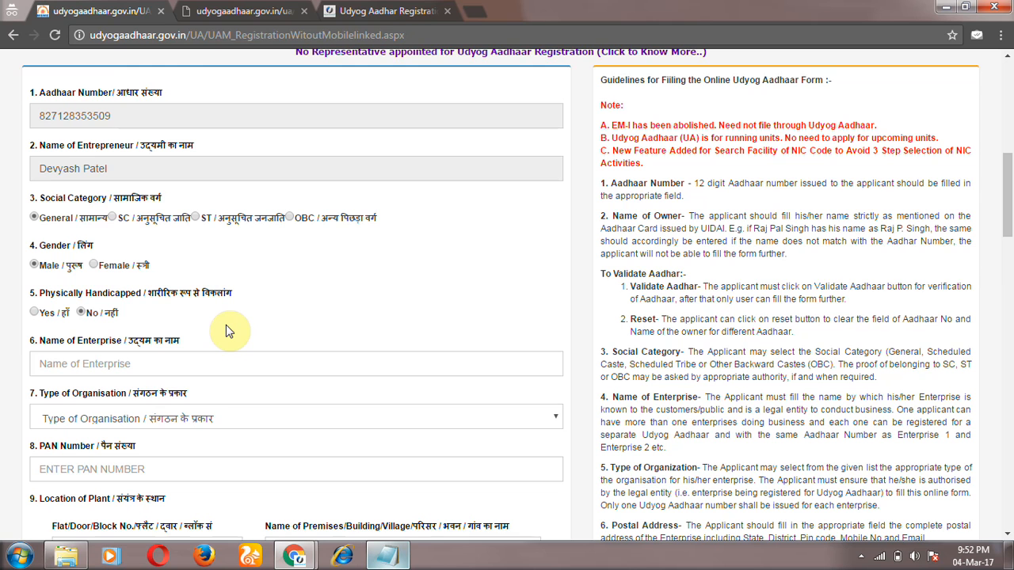
{"action": "left_click", "coordinate": [195, 369]}
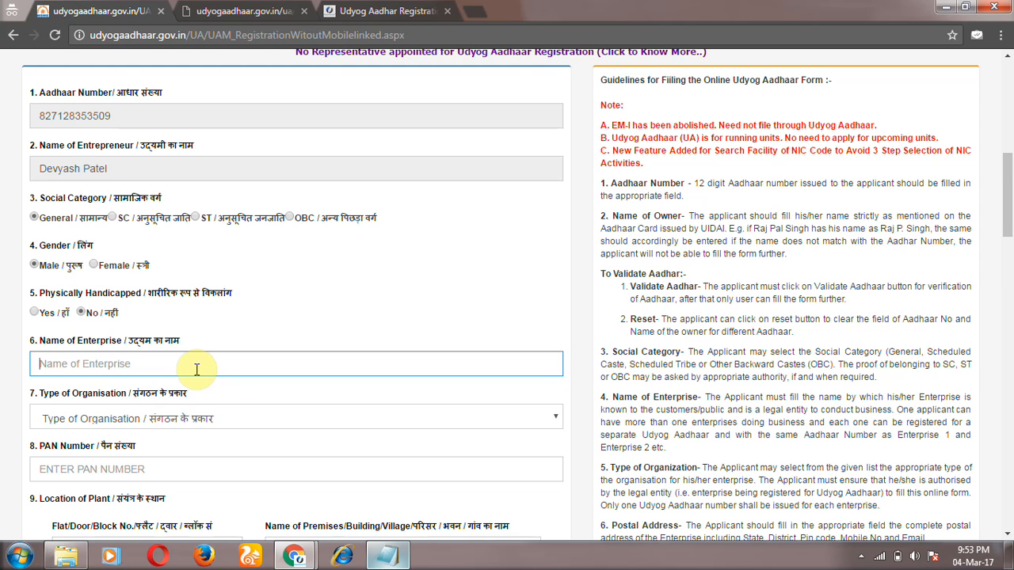
Step: Enter 'MyOnlineCA Services' as enterprise name and choose '1. Proprietary' as organisation type
{"action": "type", "text": "MyOnlineCA Services"}
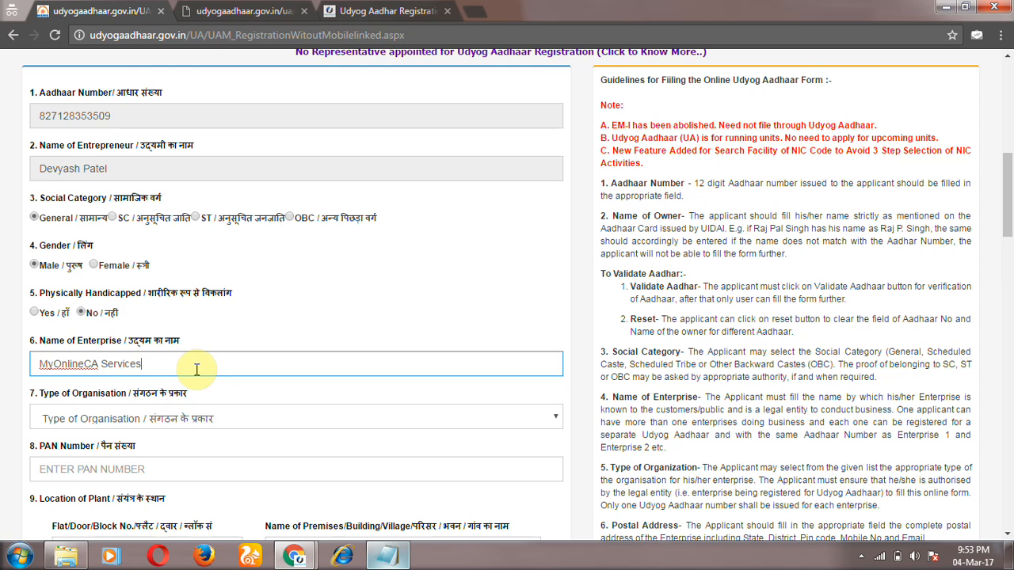
{"action": "left_click", "coordinate": [196, 419]}
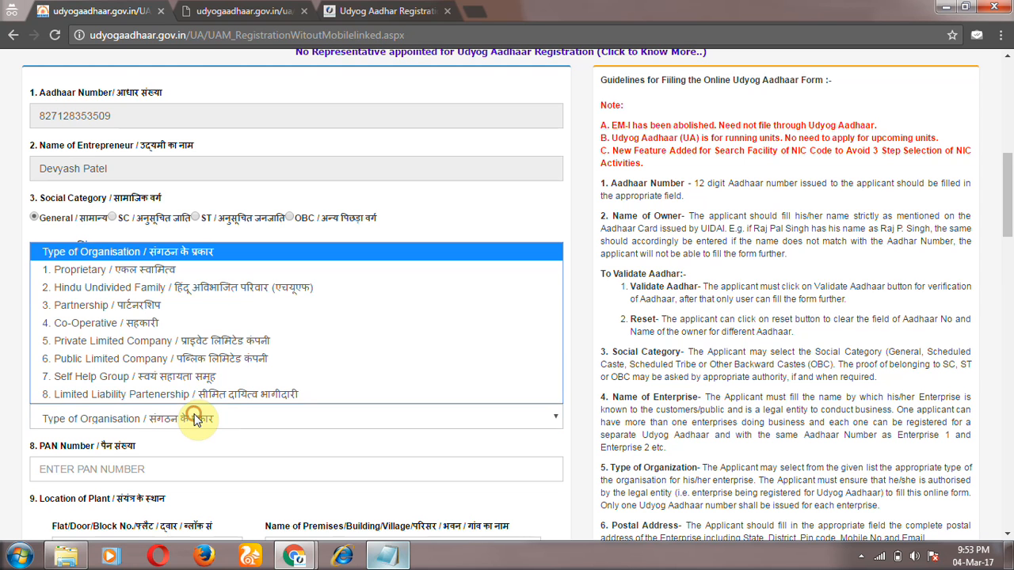
{"action": "left_click", "coordinate": [260, 303]}
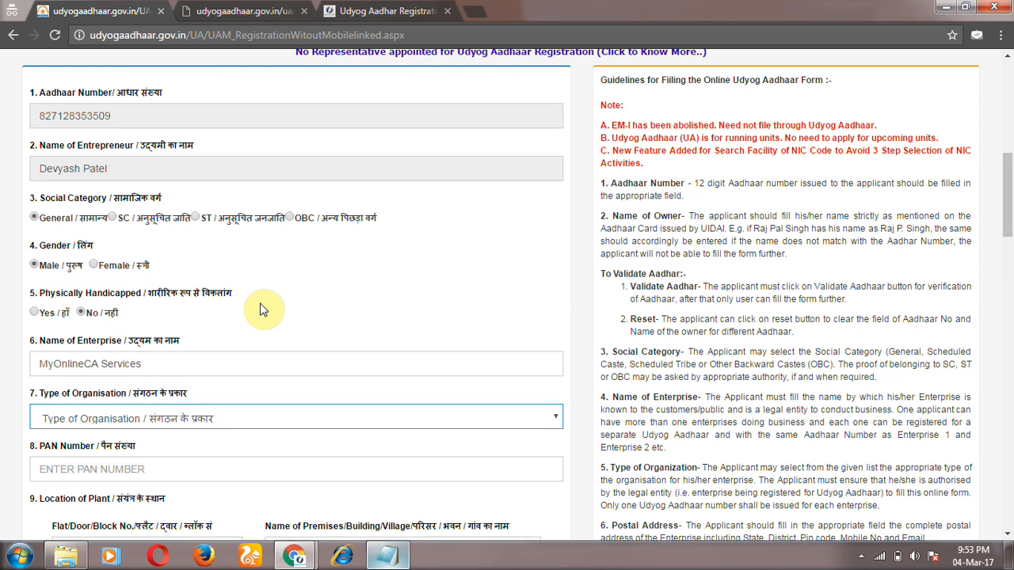
{"action": "left_click", "coordinate": [202, 420]}
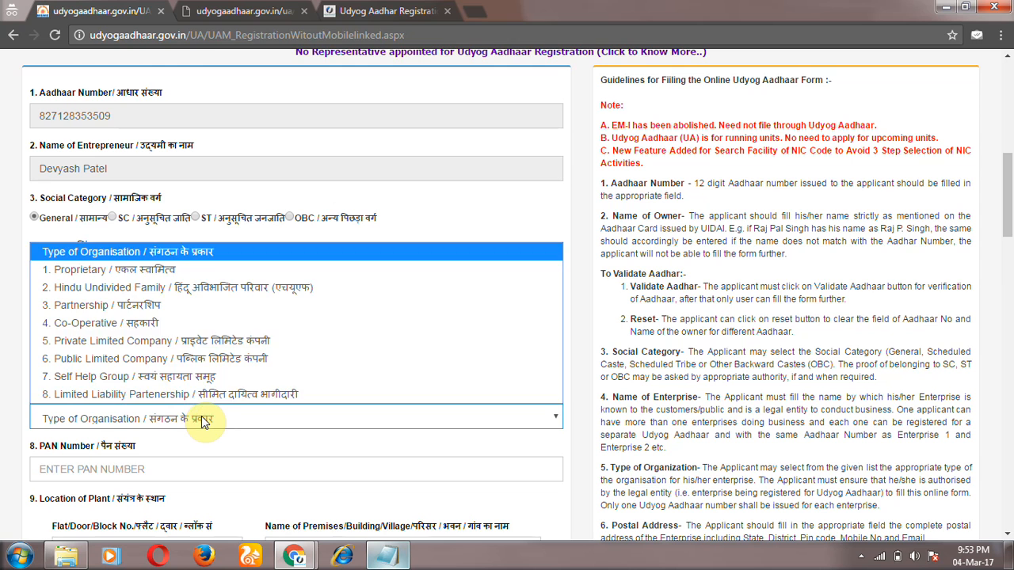
{"action": "left_click", "coordinate": [255, 270]}
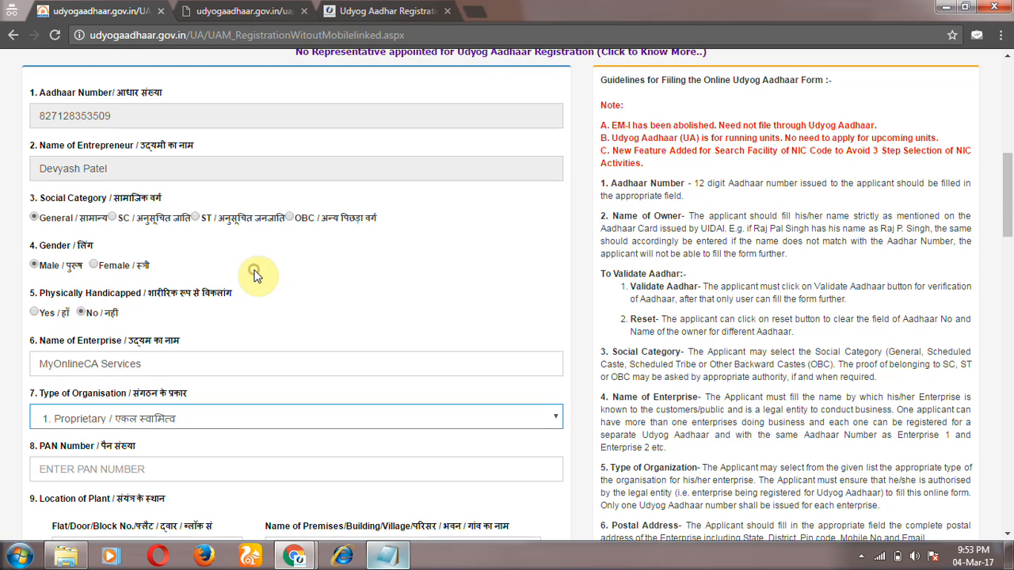
{"action": "left_click_drag", "start_coordinate": [1008, 207], "coordinate": [1008, 241]}
{"action": "left_click", "coordinate": [535, 271]}
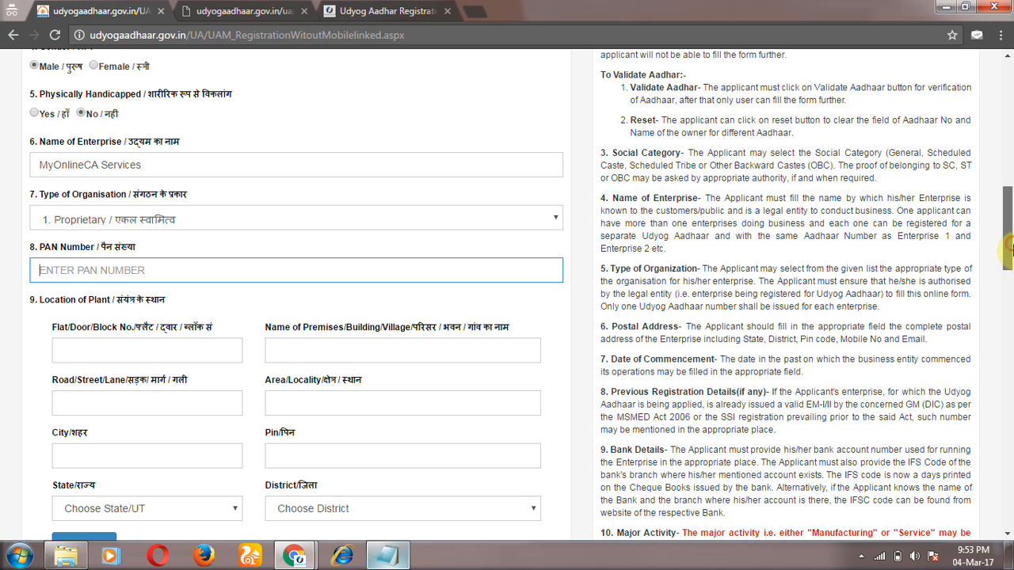
{"action": "left_click_drag", "start_coordinate": [1011, 248], "coordinate": [1011, 273]}
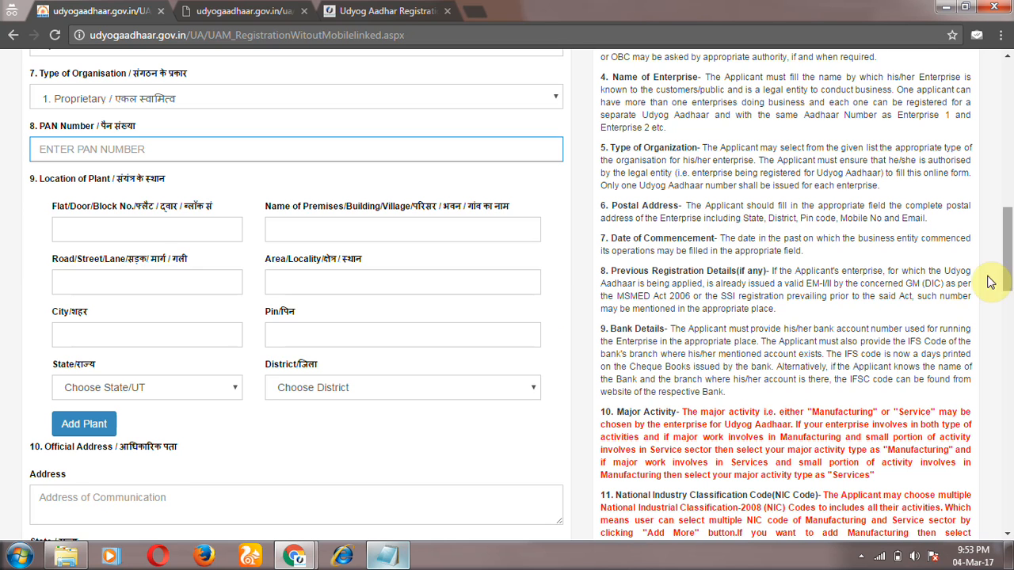
{"action": "left_click", "coordinate": [429, 226]}
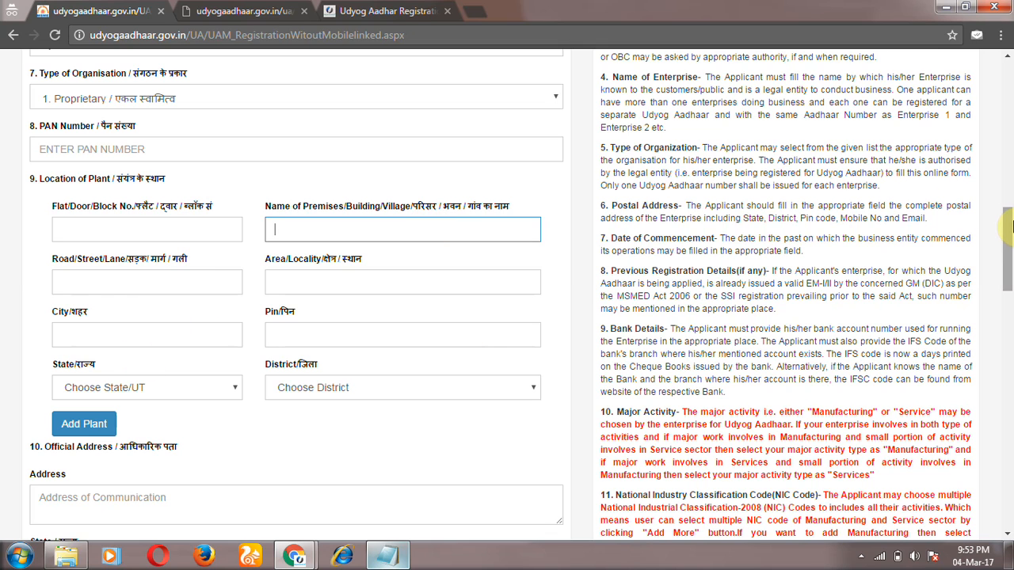
{"action": "scroll", "coordinate": [1010, 246], "scroll_direction": "down", "scroll_amount": 1}
{"action": "scroll", "coordinate": [1010, 245], "scroll_direction": "down", "scroll_amount": 2}
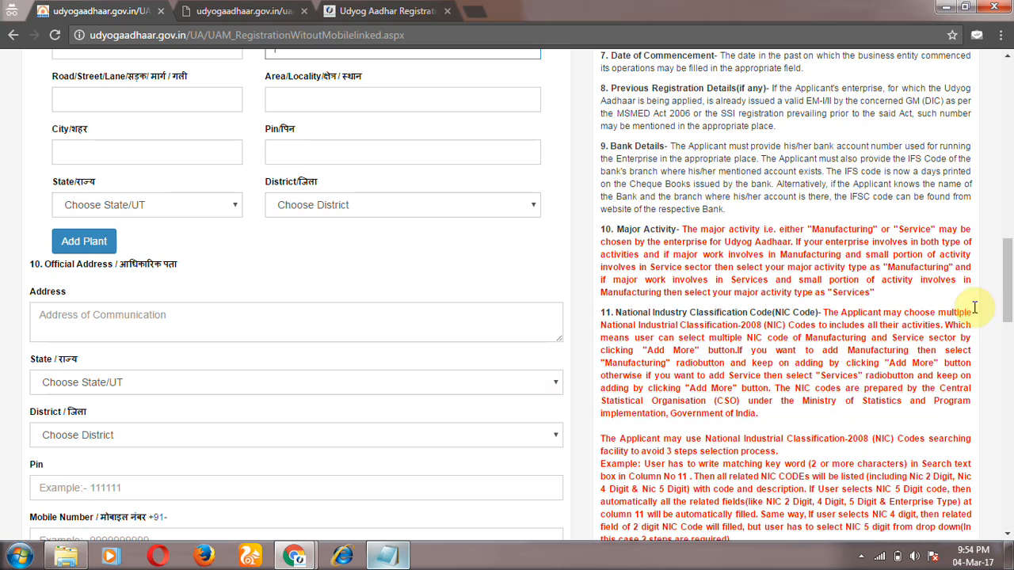
{"action": "left_click_drag", "start_coordinate": [1008, 294], "coordinate": [1008, 344]}
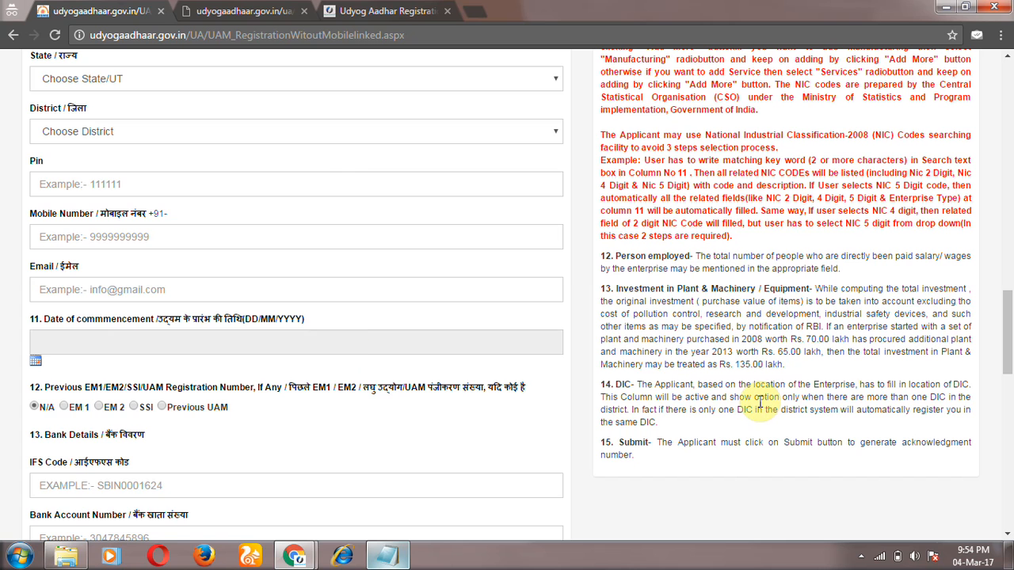
{"action": "scroll", "coordinate": [1010, 354], "scroll_direction": "down", "scroll_amount": 1}
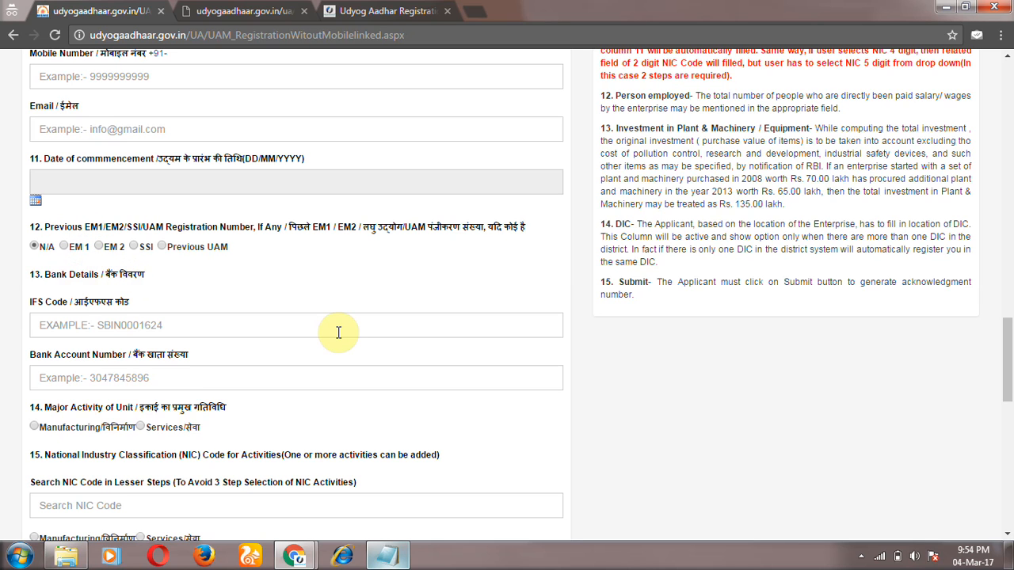
Step: Search 'Toys' and pick NIC activity 3240-Manufacture of games and toys
{"action": "left_click_drag", "start_coordinate": [1008, 363], "coordinate": [1003, 374]}
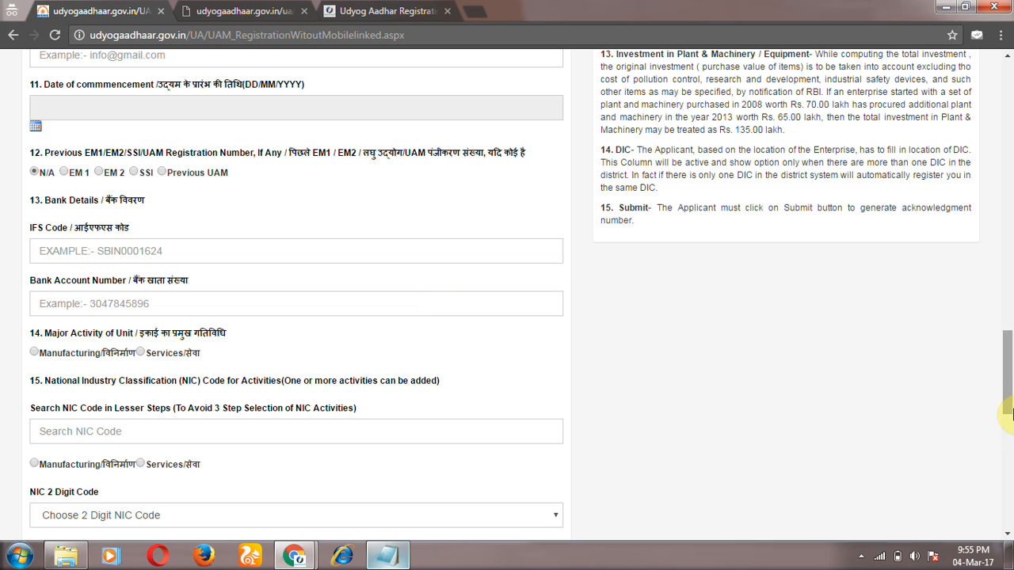
{"action": "scroll", "coordinate": [1008, 427], "scroll_direction": "down", "scroll_amount": 1}
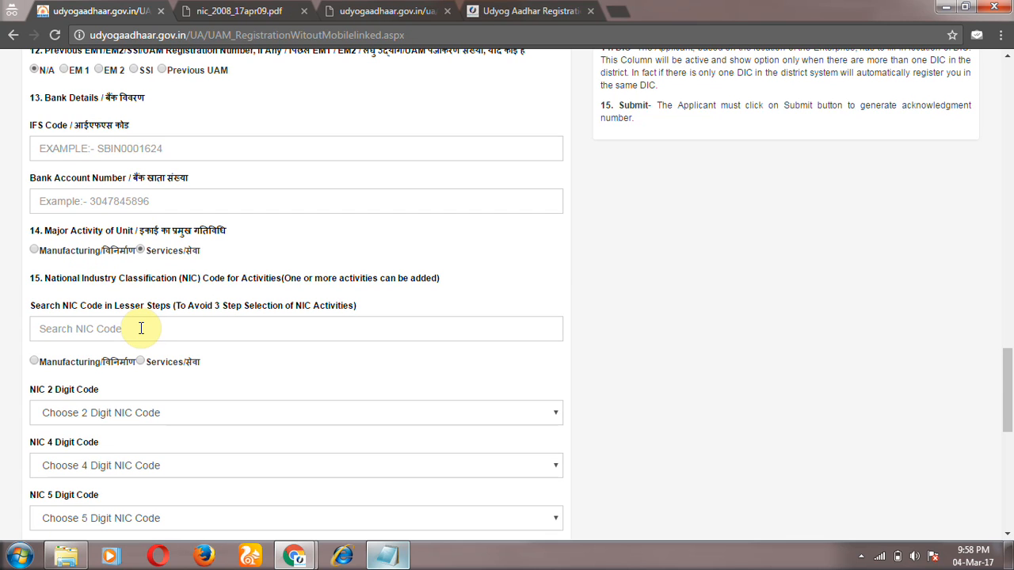
{"action": "left_click", "coordinate": [141, 328]}
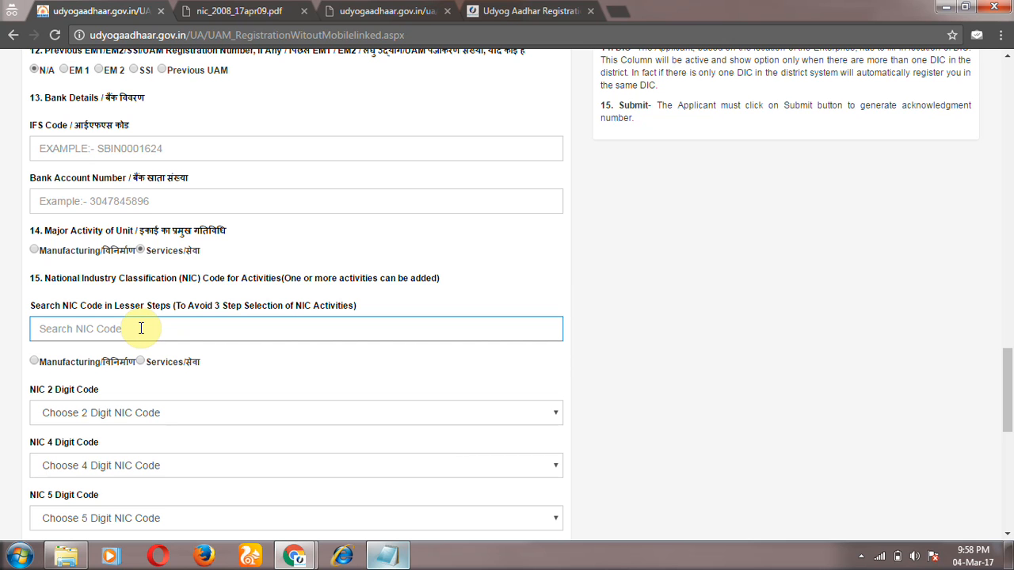
{"action": "type", "text": "Toys"}
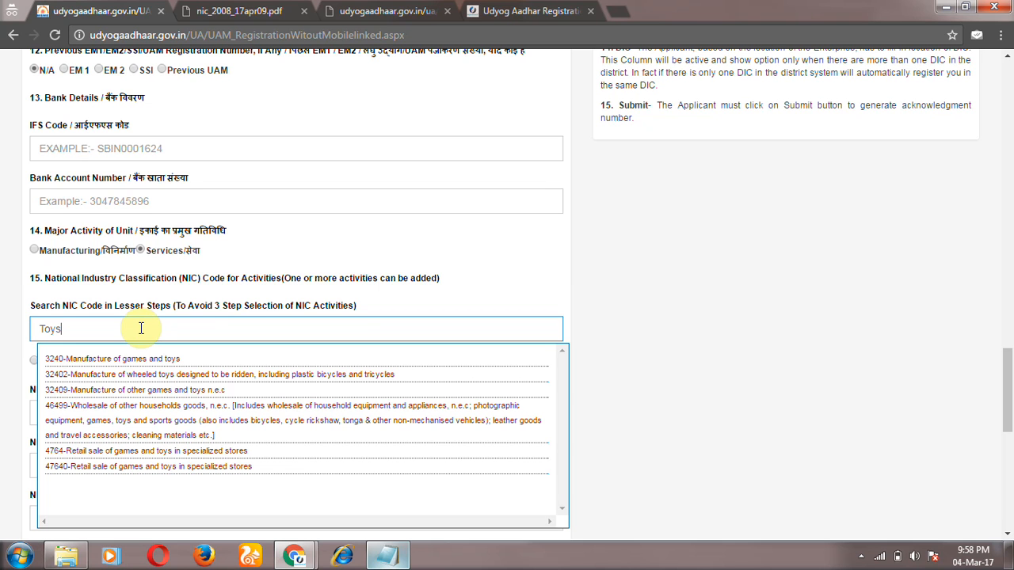
{"action": "left_click", "coordinate": [134, 359]}
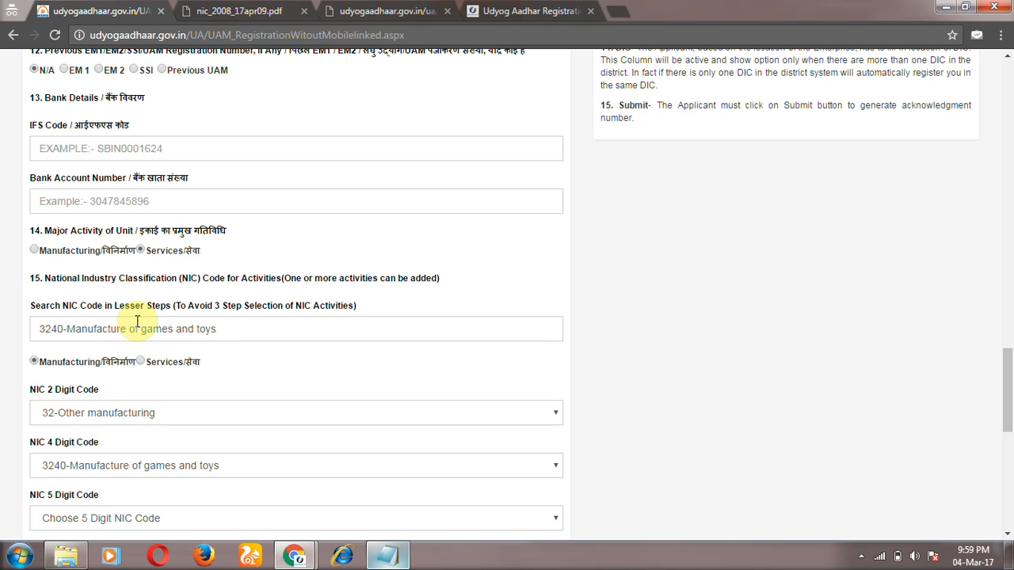
{"action": "left_click", "coordinate": [221, 8]}
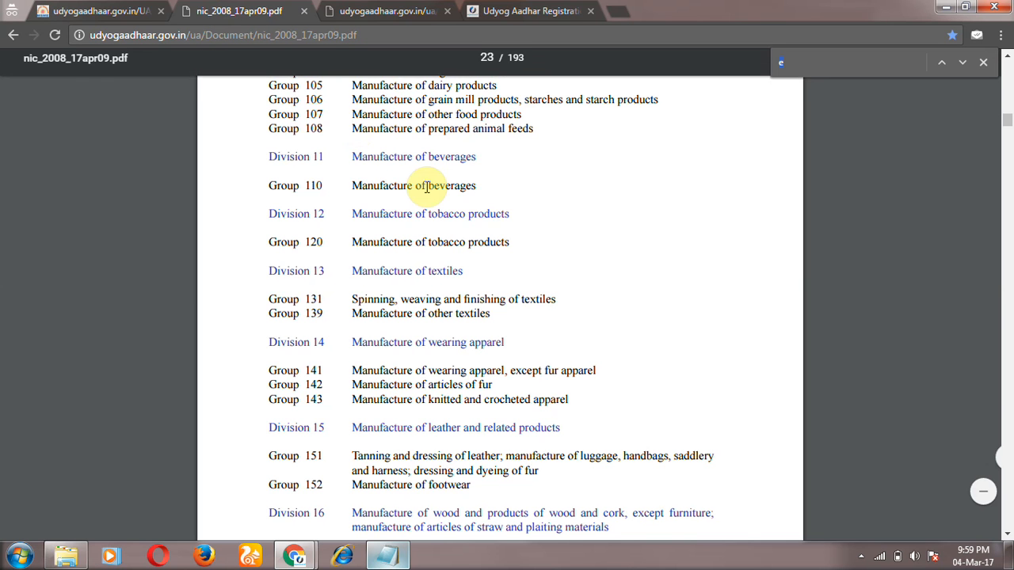
Step: Scroll through the Broad Structure pages of the NIC 2008 code list PDF
{"action": "scroll", "coordinate": [427, 187], "scroll_direction": "up", "scroll_amount": 5}
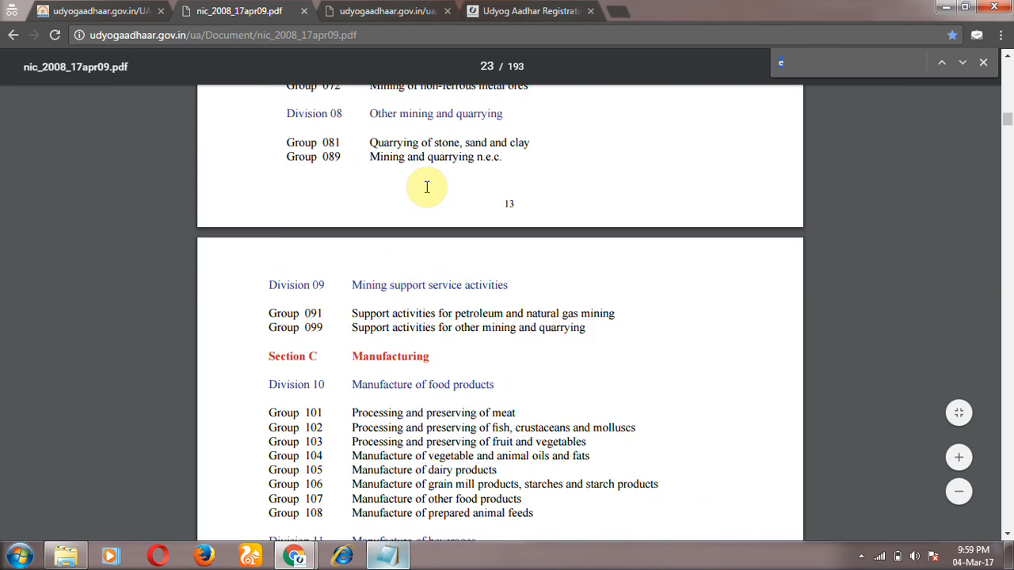
{"action": "scroll", "coordinate": [427, 187], "scroll_direction": "up", "scroll_amount": 8}
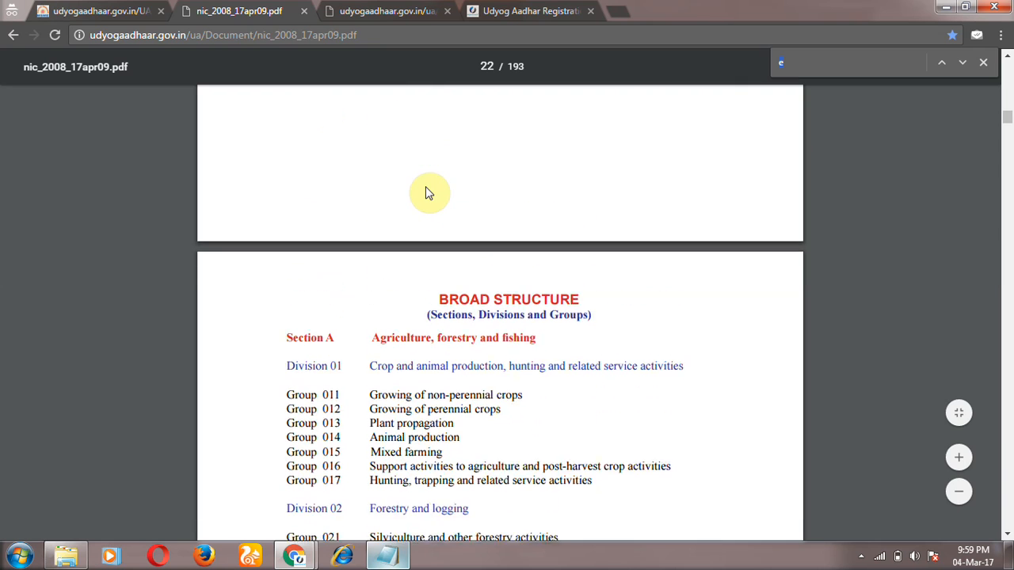
{"action": "scroll", "coordinate": [427, 187], "scroll_direction": "down", "scroll_amount": 2}
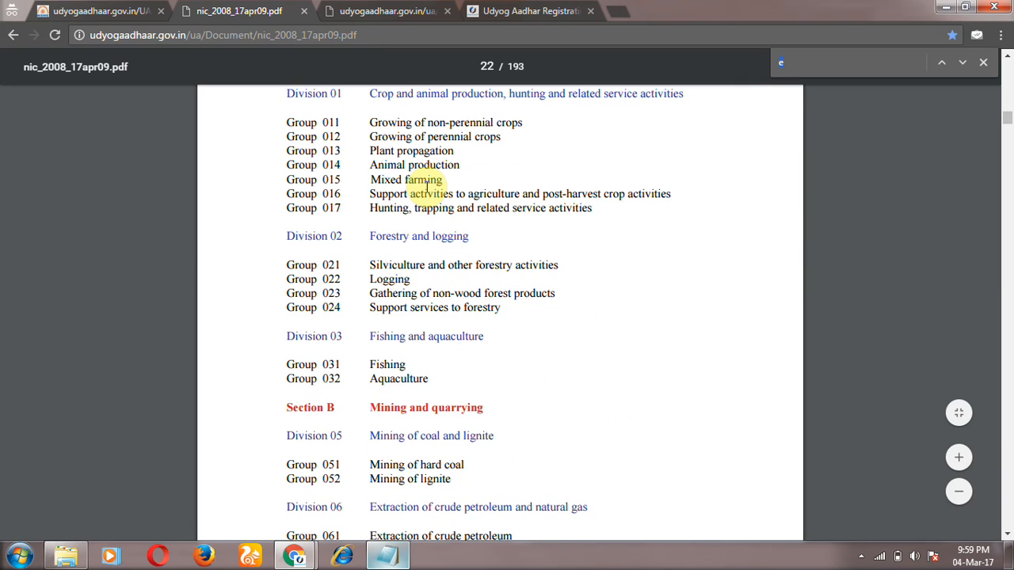
{"action": "scroll", "coordinate": [427, 187], "scroll_direction": "down", "scroll_amount": 6}
{"action": "scroll", "coordinate": [427, 187], "scroll_direction": "down", "scroll_amount": 8}
{"action": "scroll", "coordinate": [426, 187], "scroll_direction": "down", "scroll_amount": 6}
Step: Back on the form, choose NIC 5-digit code 32409-Manufacture of other games and toys n.e.c
{"action": "left_click", "coordinate": [91, 10]}
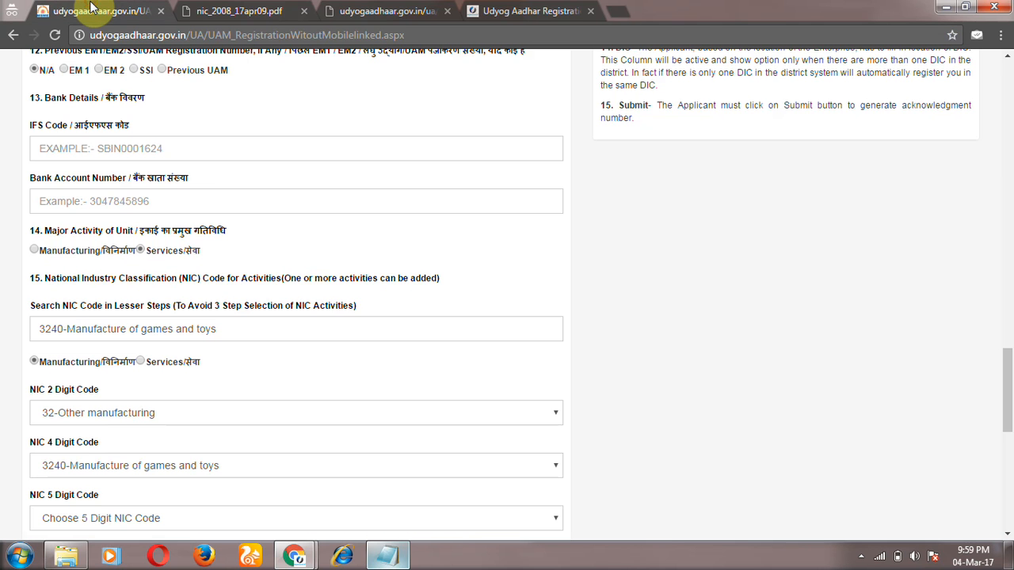
{"action": "left_click_drag", "start_coordinate": [1009, 392], "coordinate": [1010, 412]}
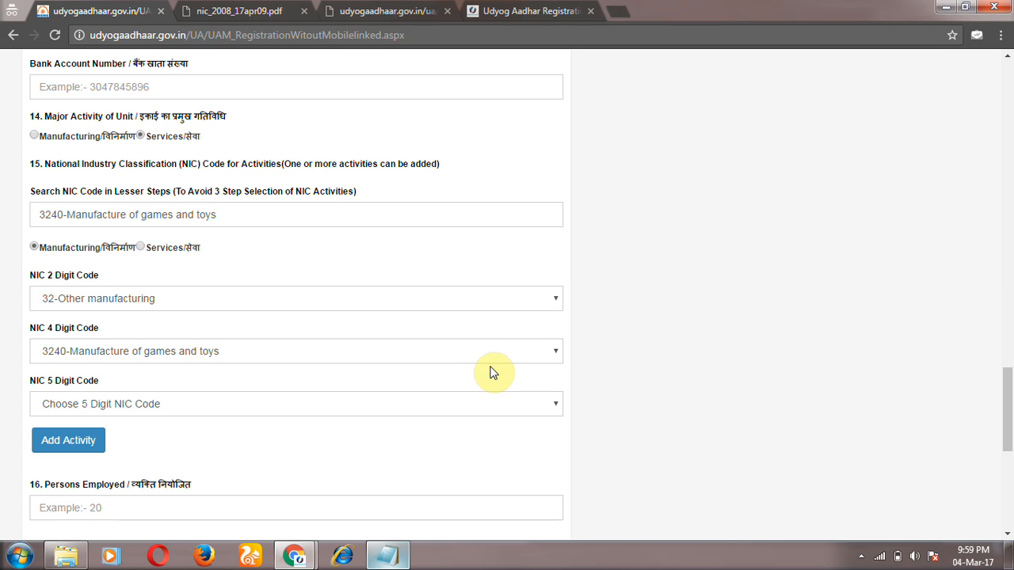
{"action": "left_click", "coordinate": [471, 406]}
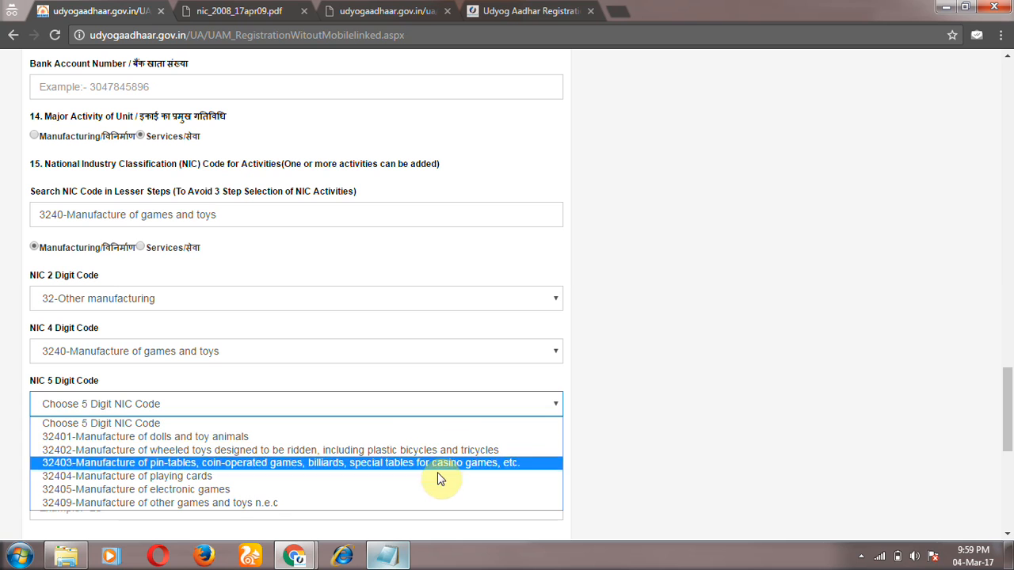
{"action": "left_click", "coordinate": [429, 502]}
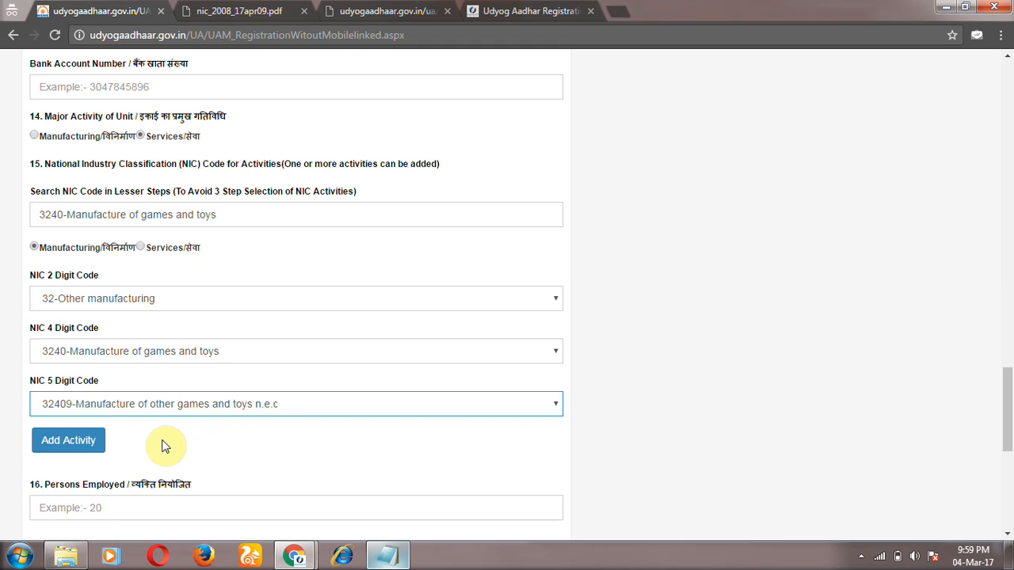
{"action": "left_click_drag", "start_coordinate": [1008, 427], "coordinate": [1009, 462]}
{"action": "left_click", "coordinate": [469, 293]}
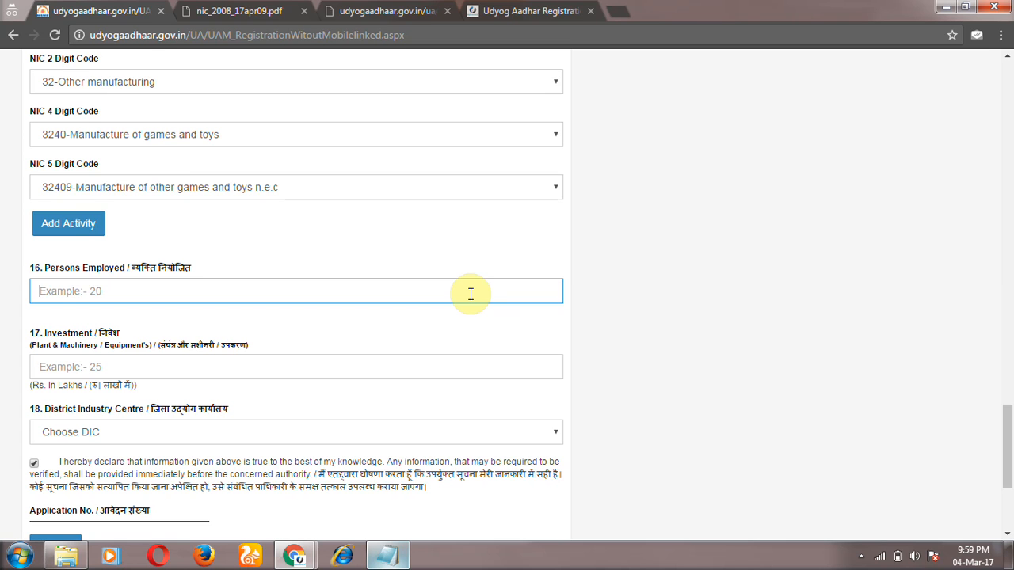
Step: Enter 1 as persons employed and check the District Industry Centre list, which only offers Choose DIC
{"action": "type", "text": "1"}
{"action": "left_click", "coordinate": [348, 370]}
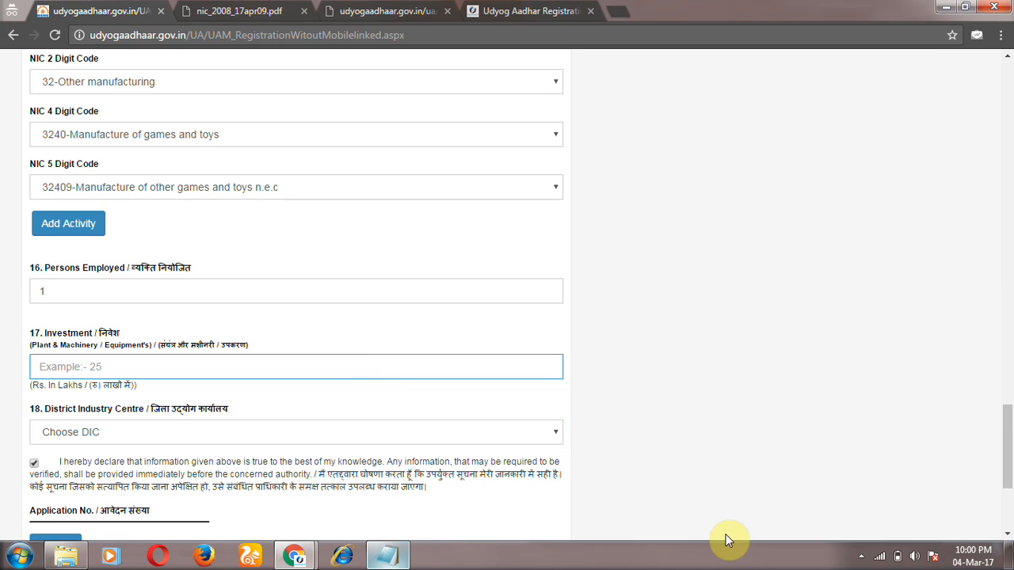
{"action": "left_click", "coordinate": [1008, 411]}
{"action": "left_click_drag", "start_coordinate": [1009, 402], "coordinate": [1003, 504]}
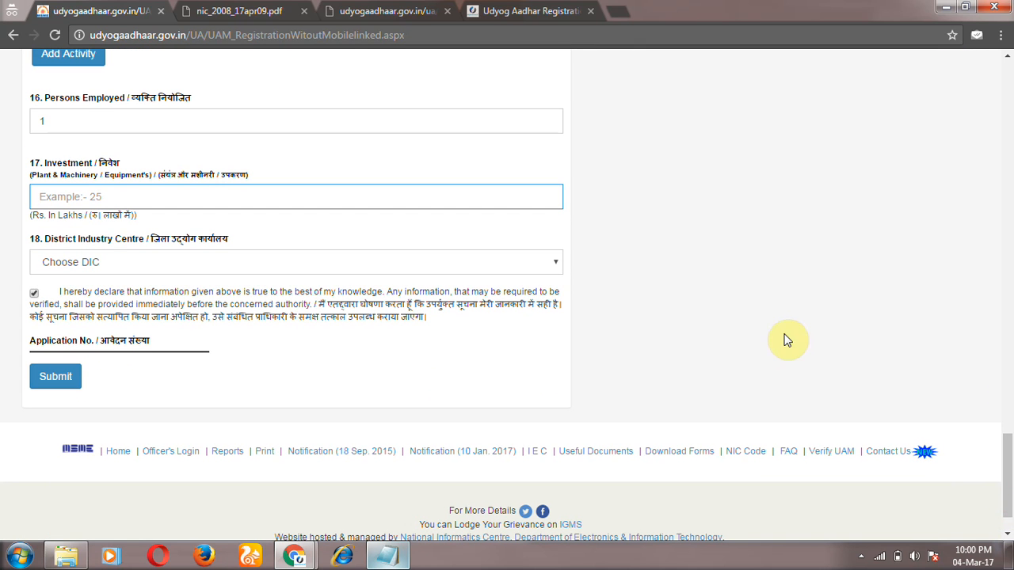
{"action": "left_click", "coordinate": [521, 268]}
{"action": "left_click", "coordinate": [521, 269]}
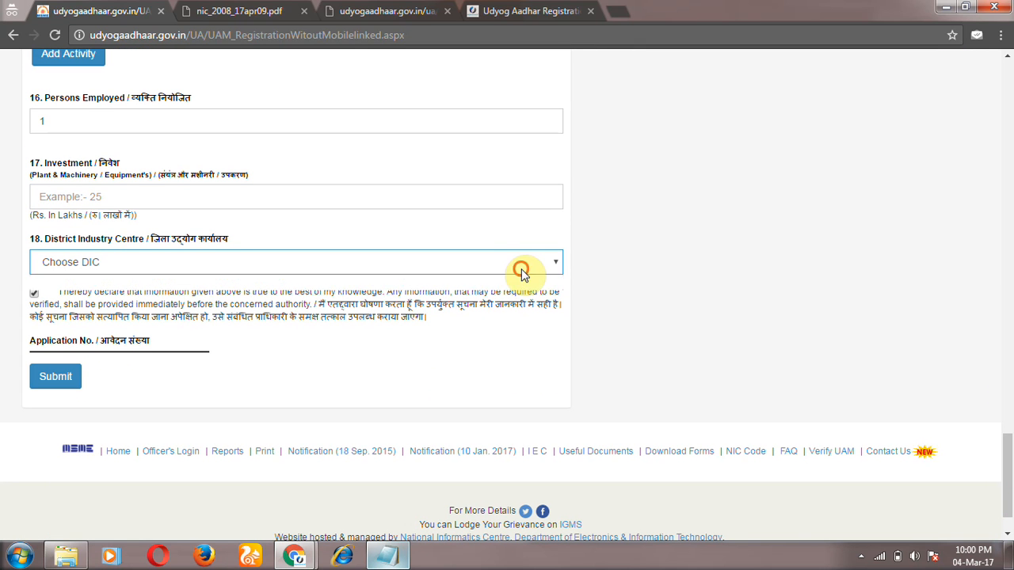
{"action": "left_click", "coordinate": [522, 270]}
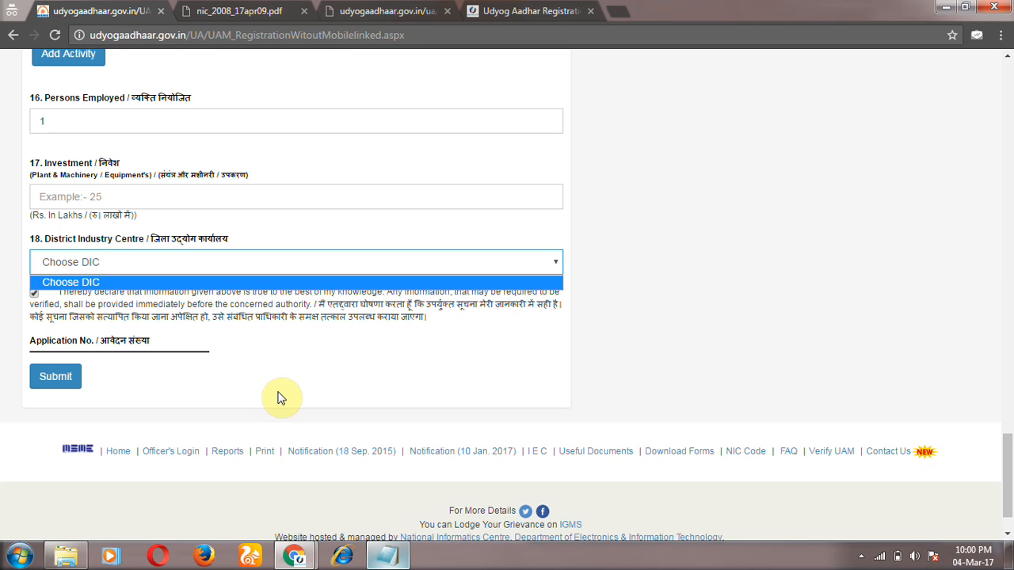
{"action": "left_click_drag", "start_coordinate": [1008, 475], "coordinate": [1009, 317]}
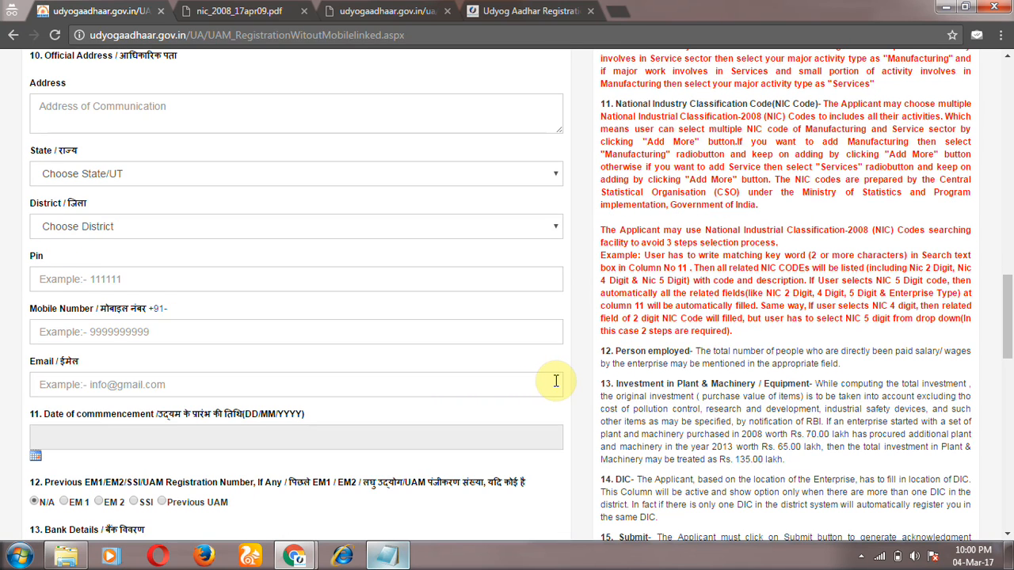
Step: Scroll through the registration form and its instruction notes to review the entries
{"action": "left_click_drag", "start_coordinate": [1008, 313], "coordinate": [1012, 143]}
{"action": "scroll", "coordinate": [977, 276], "scroll_direction": "down", "scroll_amount": 2}
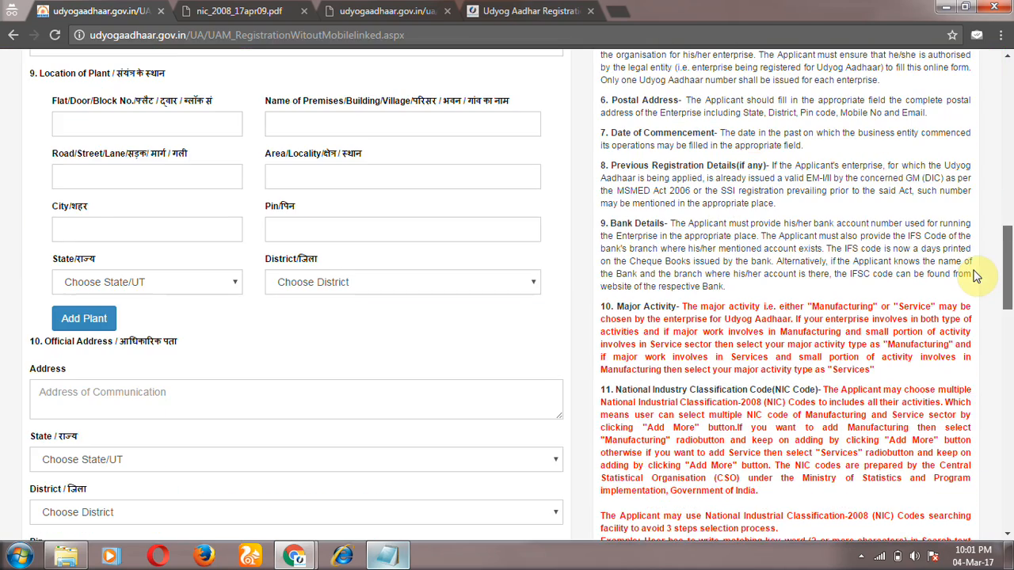
{"action": "scroll", "coordinate": [967, 309], "scroll_direction": "down", "scroll_amount": 5}
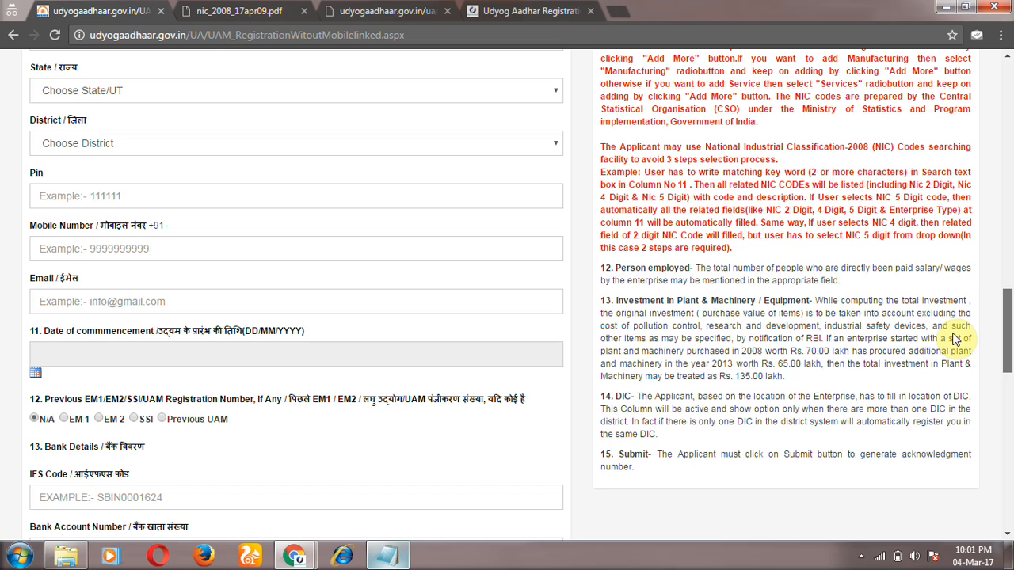
{"action": "scroll", "coordinate": [956, 338], "scroll_direction": "down", "scroll_amount": 3}
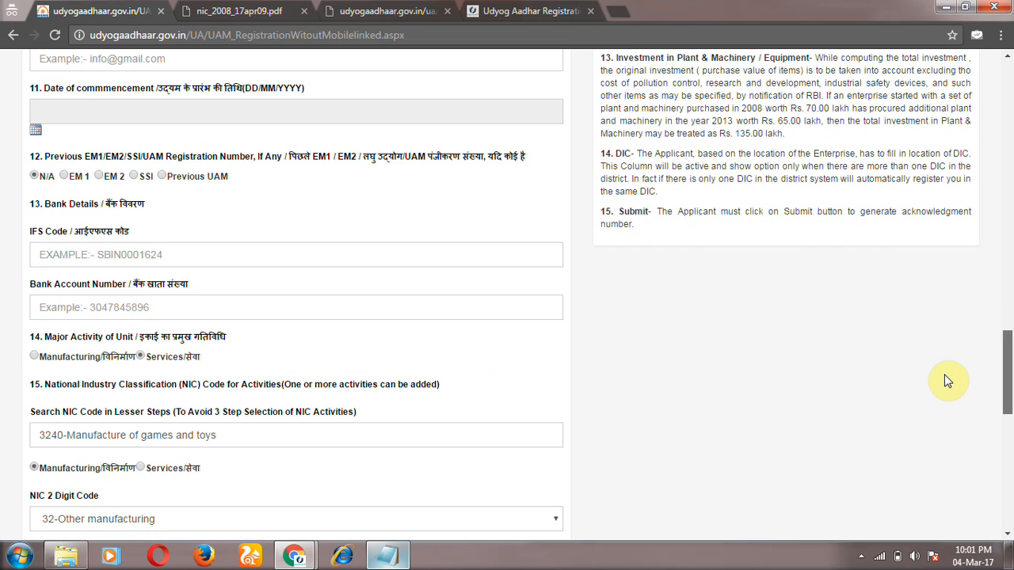
Step: Review the printed memorandum's activity table and highlight the UAN
{"action": "left_click", "coordinate": [388, 11]}
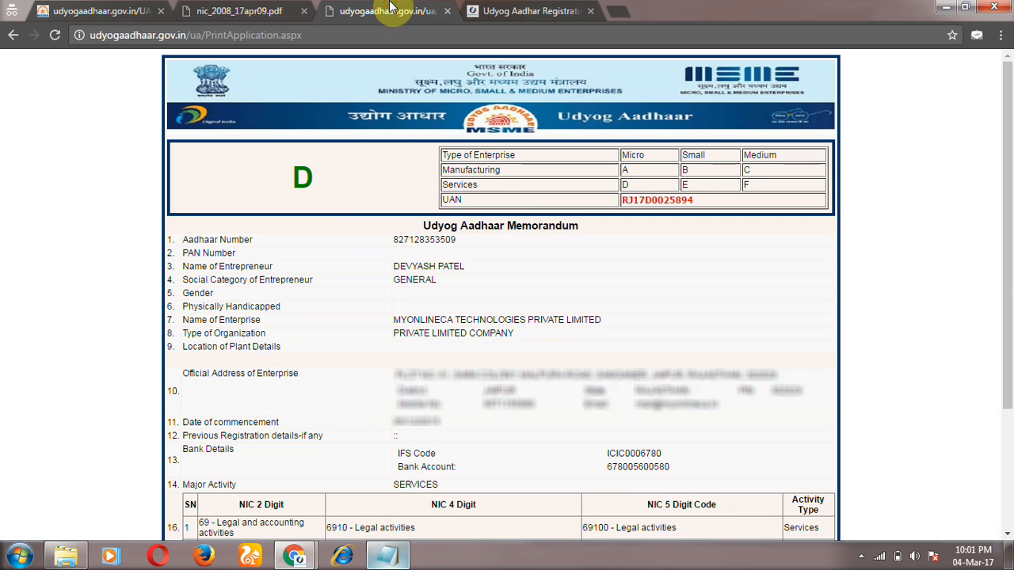
{"action": "scroll", "coordinate": [346, 368], "scroll_direction": "down", "scroll_amount": 3}
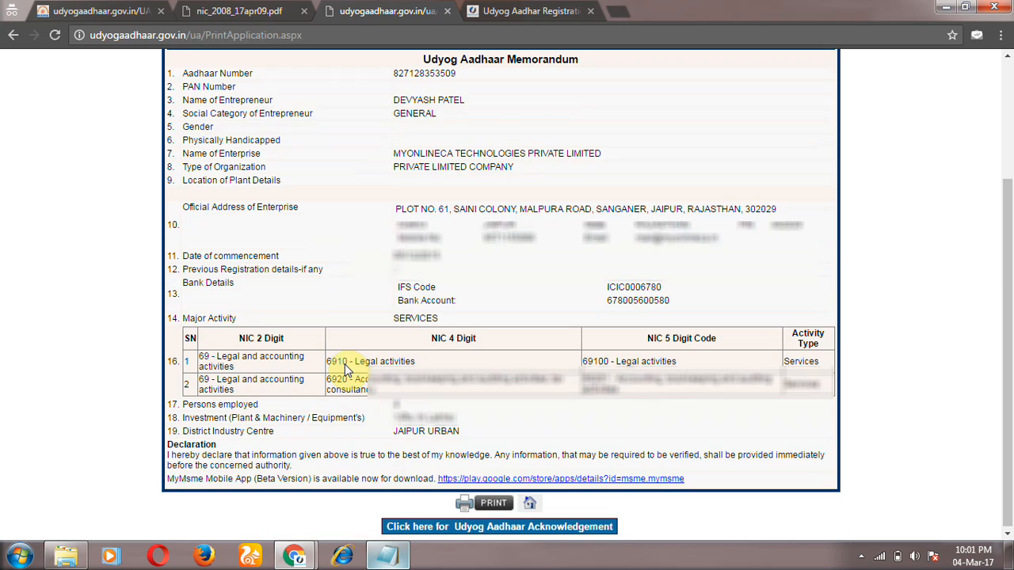
{"action": "scroll", "coordinate": [346, 365], "scroll_direction": "up", "scroll_amount": 3}
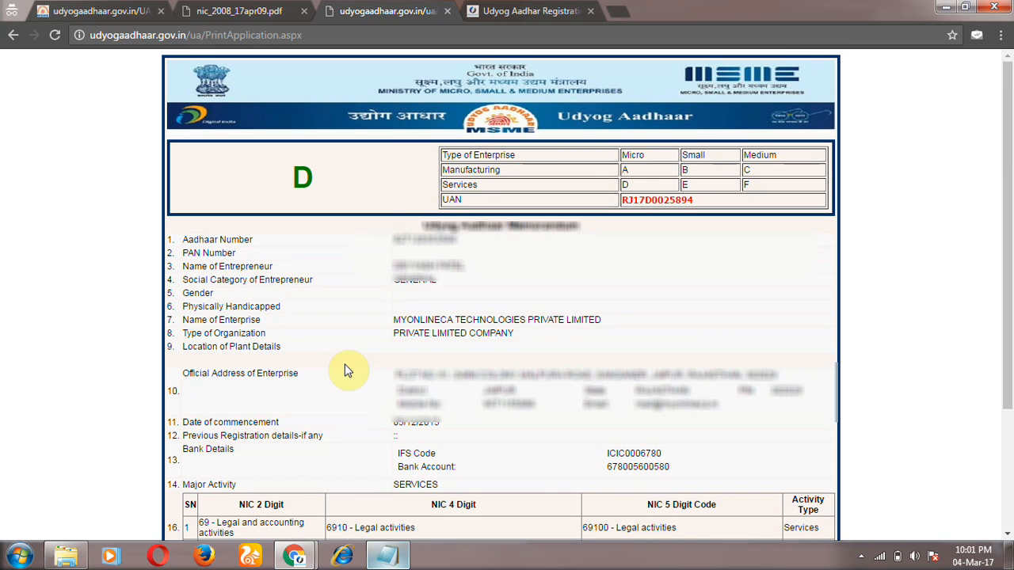
{"action": "left_click", "coordinate": [99, 11]}
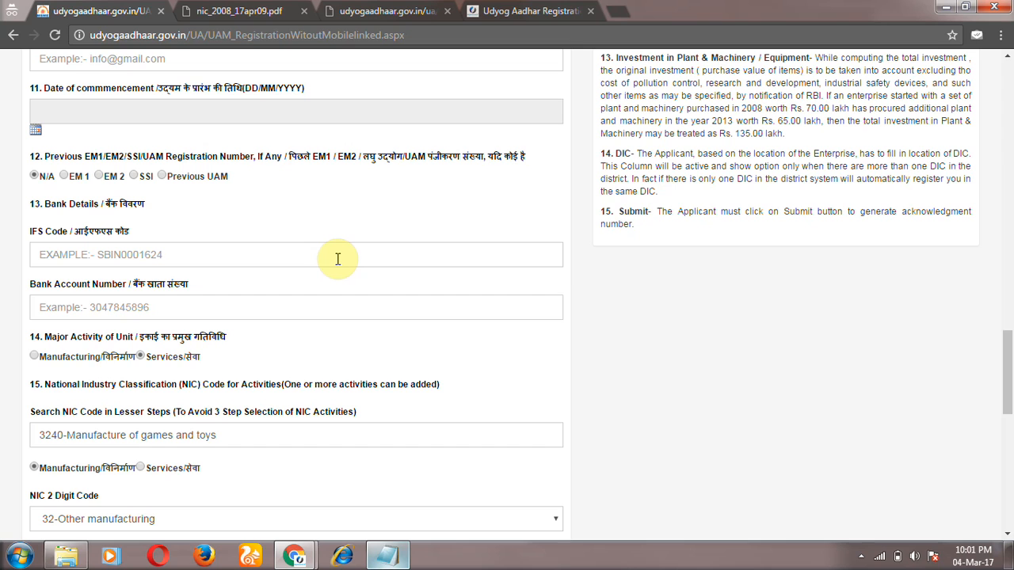
{"action": "left_click_drag", "start_coordinate": [1007, 397], "coordinate": [996, 261]}
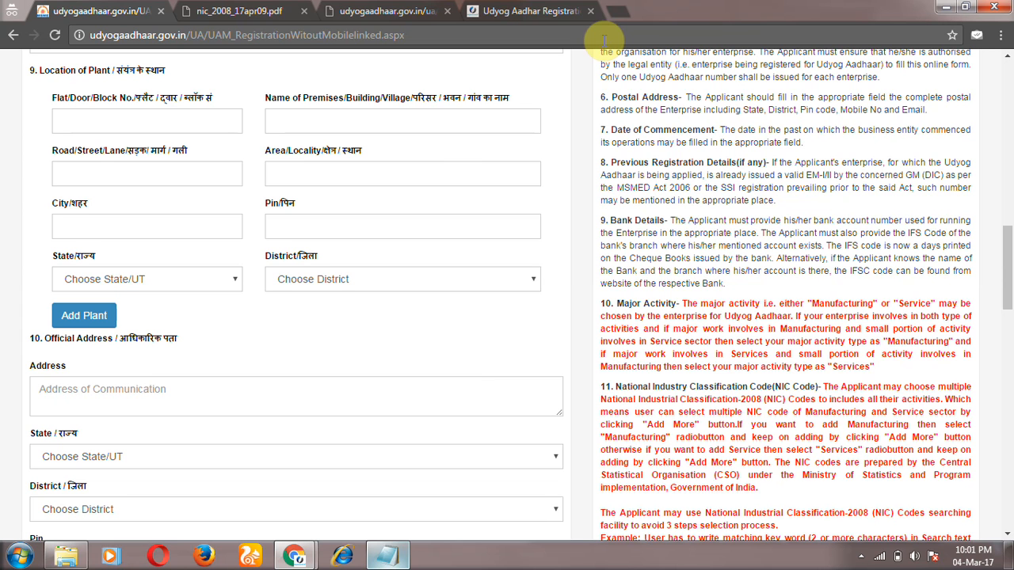
{"action": "left_click", "coordinate": [404, 10]}
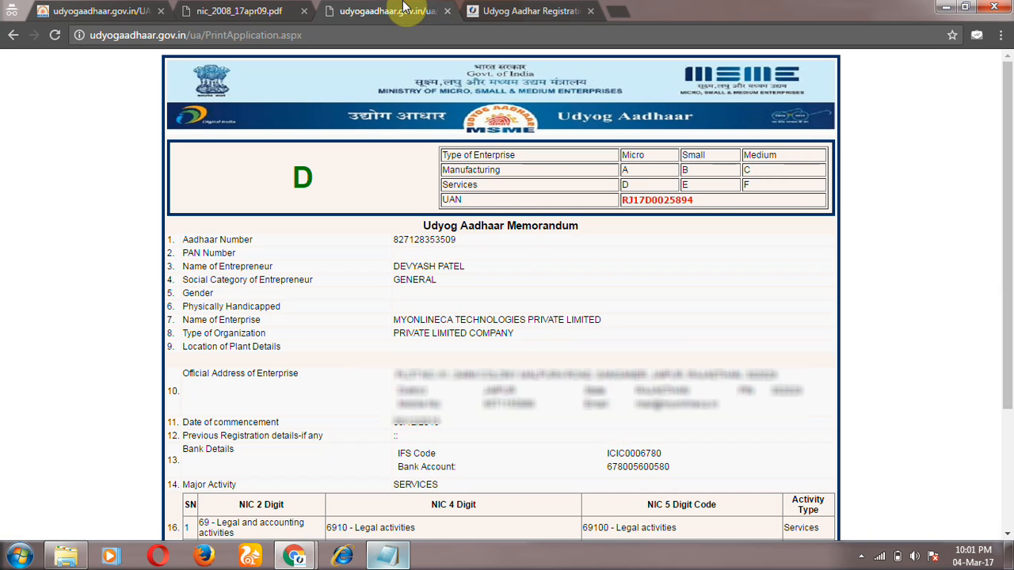
{"action": "scroll", "coordinate": [307, 340], "scroll_direction": "down", "scroll_amount": 2}
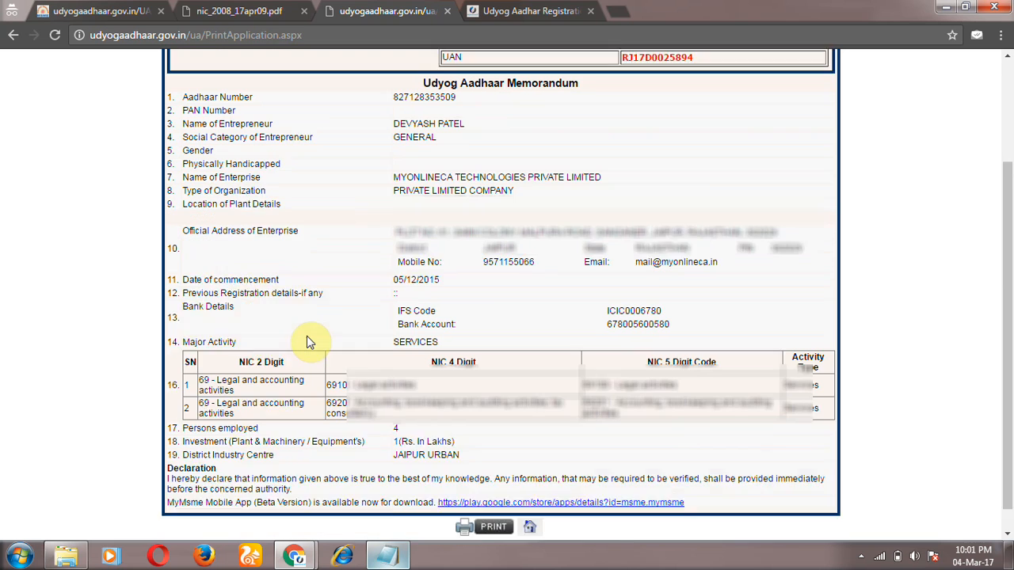
{"action": "scroll", "coordinate": [307, 336], "scroll_direction": "down", "scroll_amount": 1}
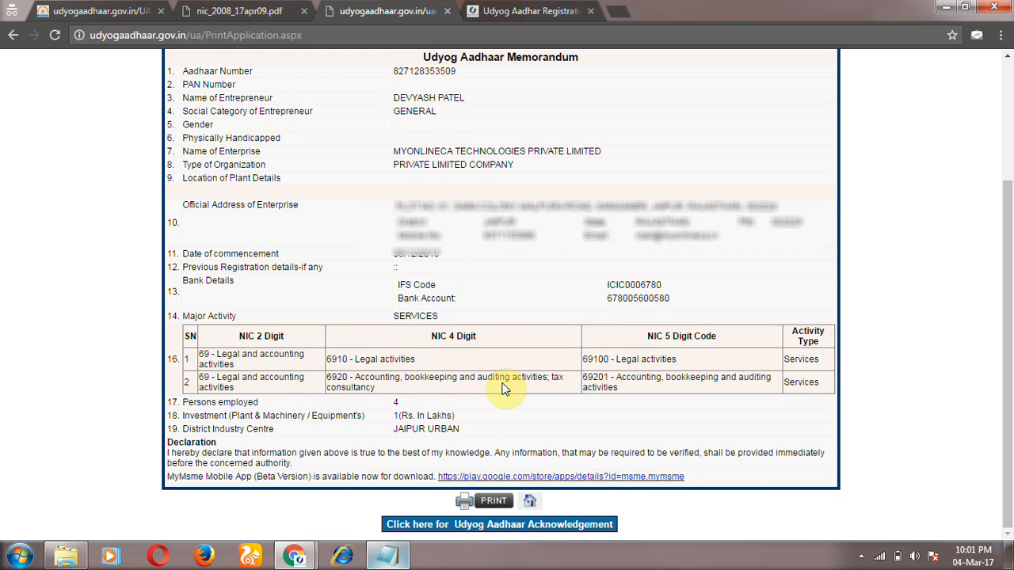
{"action": "scroll", "coordinate": [504, 388], "scroll_direction": "up", "scroll_amount": 3}
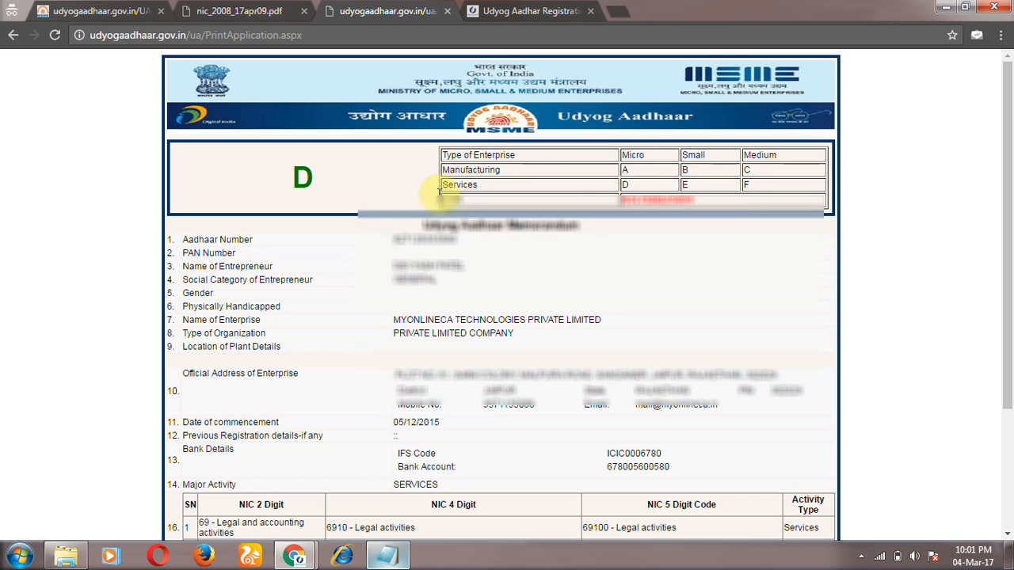
{"action": "left_click_drag", "start_coordinate": [623, 202], "coordinate": [769, 215]}
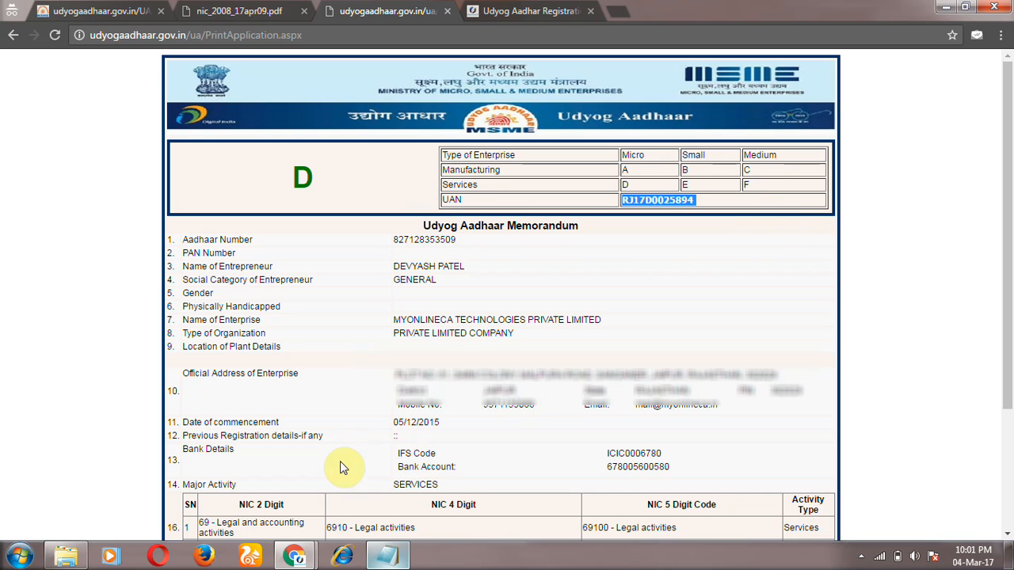
Step: Switch to the presentation slideshow and advance to the next slide
{"action": "mouse_move", "coordinate": [297, 555]}
{"action": "left_click", "coordinate": [385, 372]}
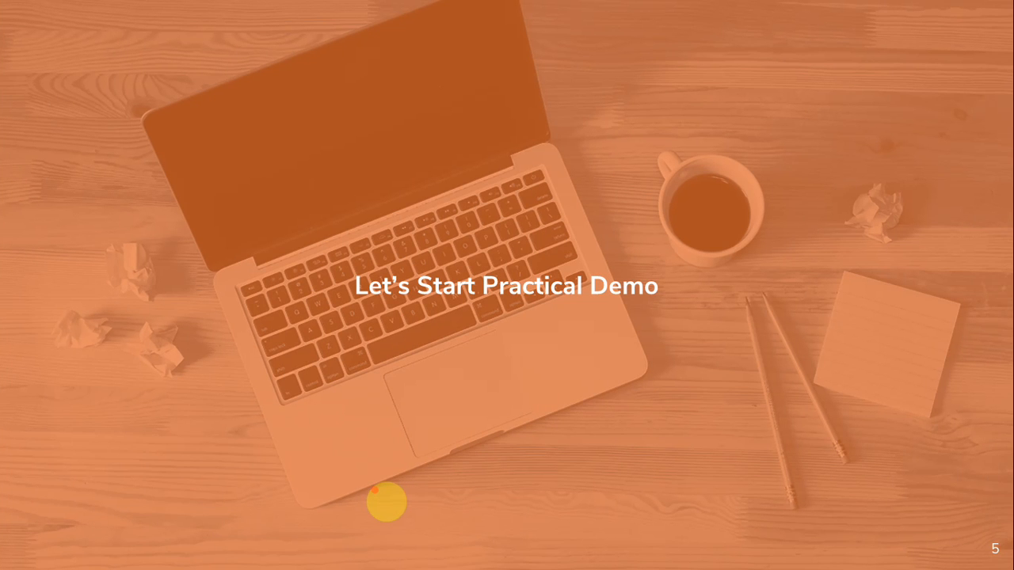
{"action": "key", "text": "Right"}
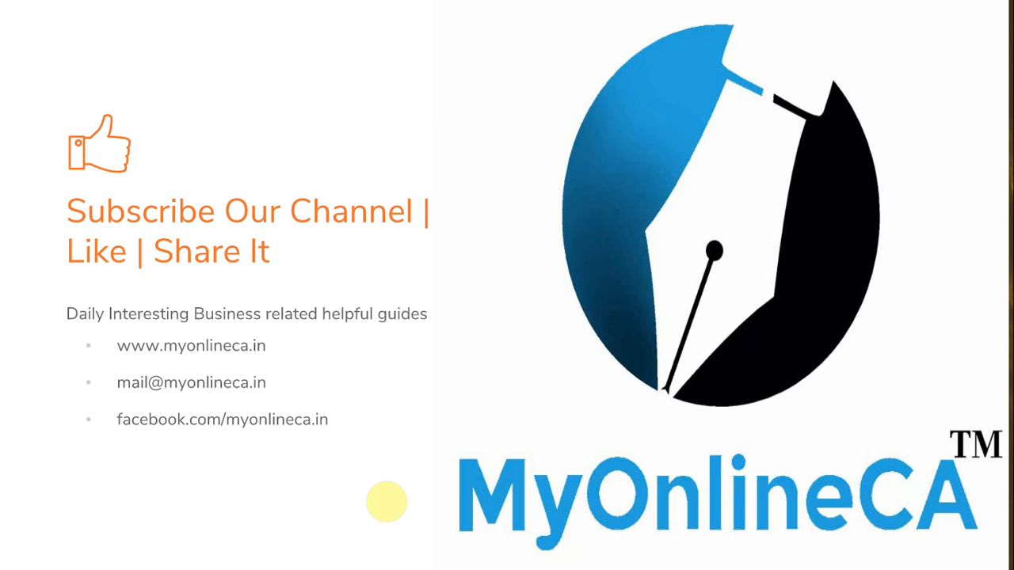